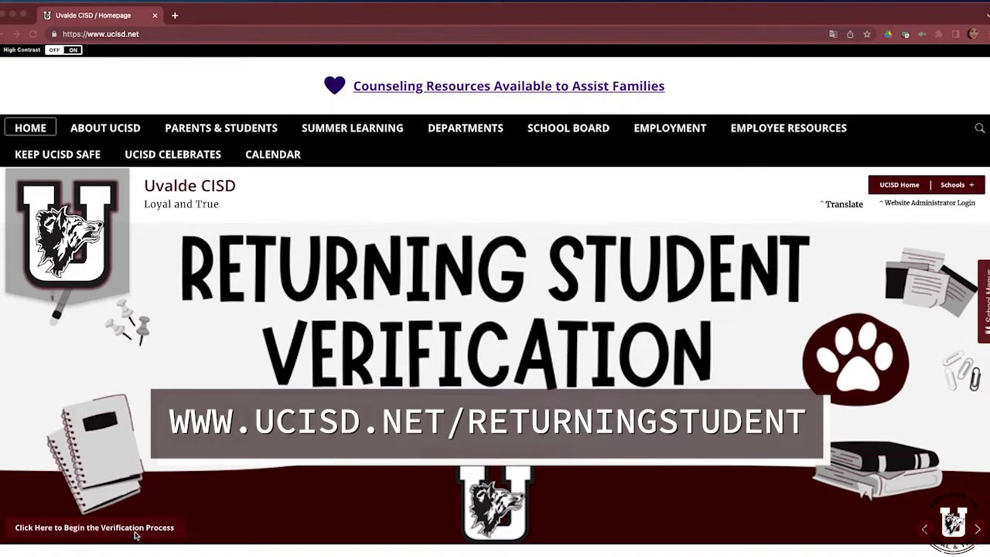
Step: Launch 'Click Here to Begin the Verification Process' from the UCISD homepage banner in a new tab
scroll(159, 521, "down", 3)
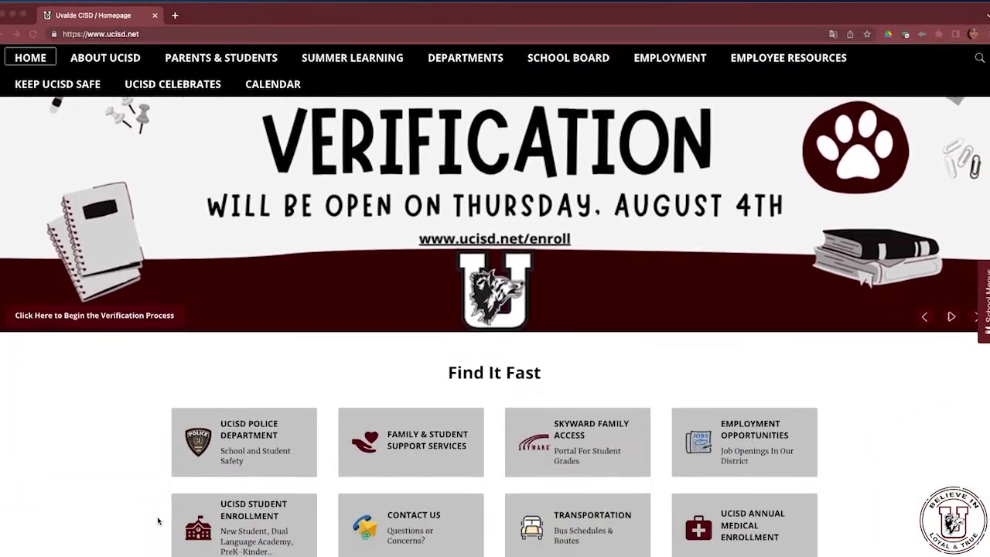
scroll(159, 521, "down", 4)
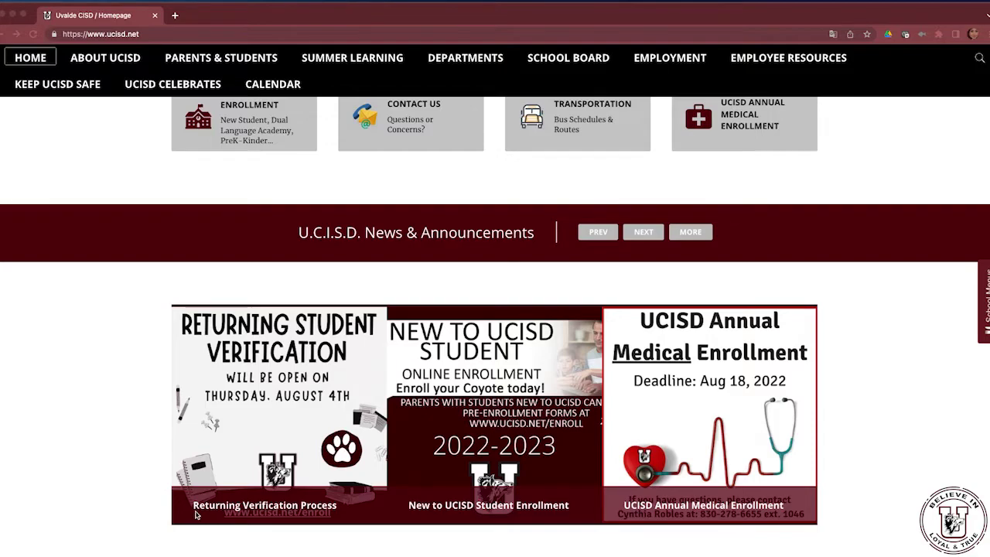
scroll(230, 507, "up", 7)
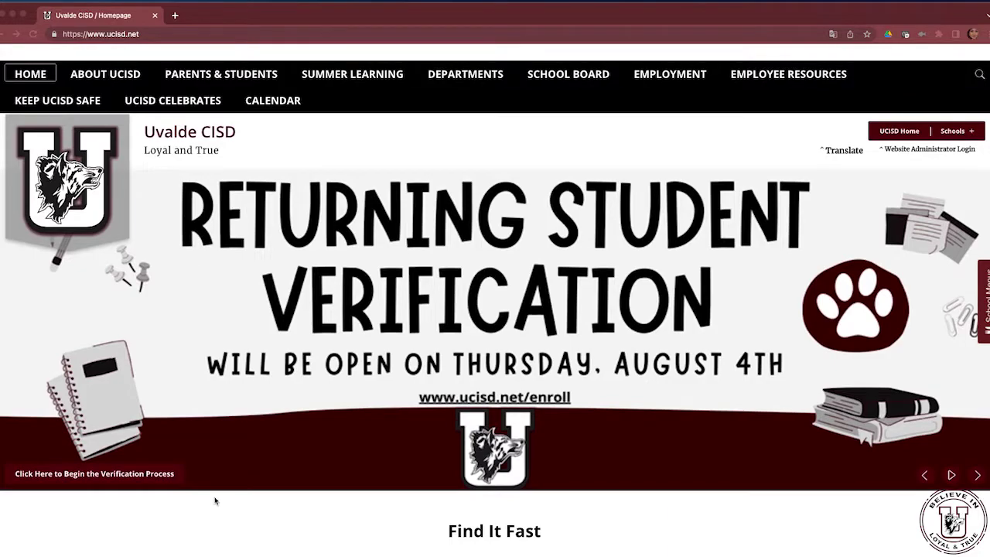
left_click(123, 478)
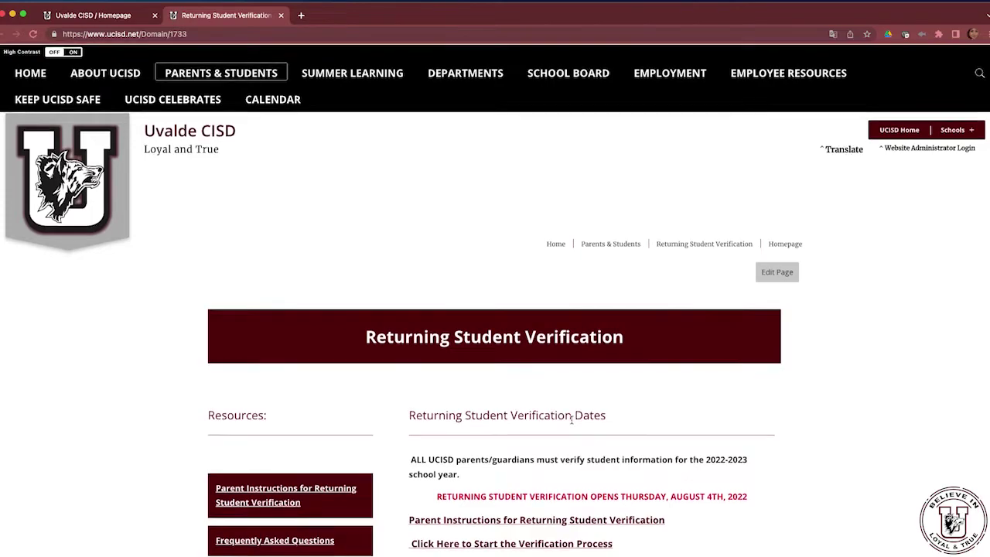
Step: Review the 'Parent Instructions for Returning Student Verification' Google Doc, then close it
scroll(572, 419, "down", 5)
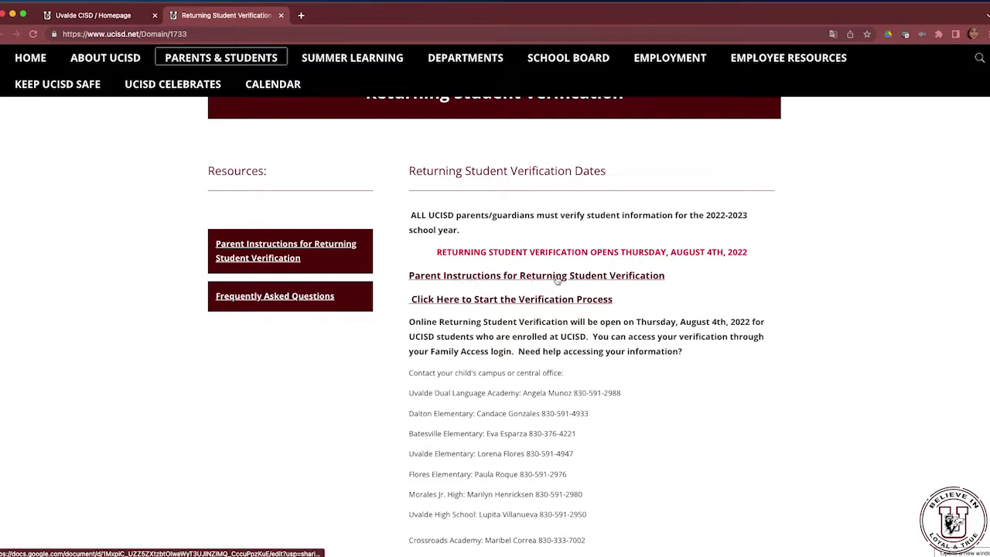
left_click(601, 280)
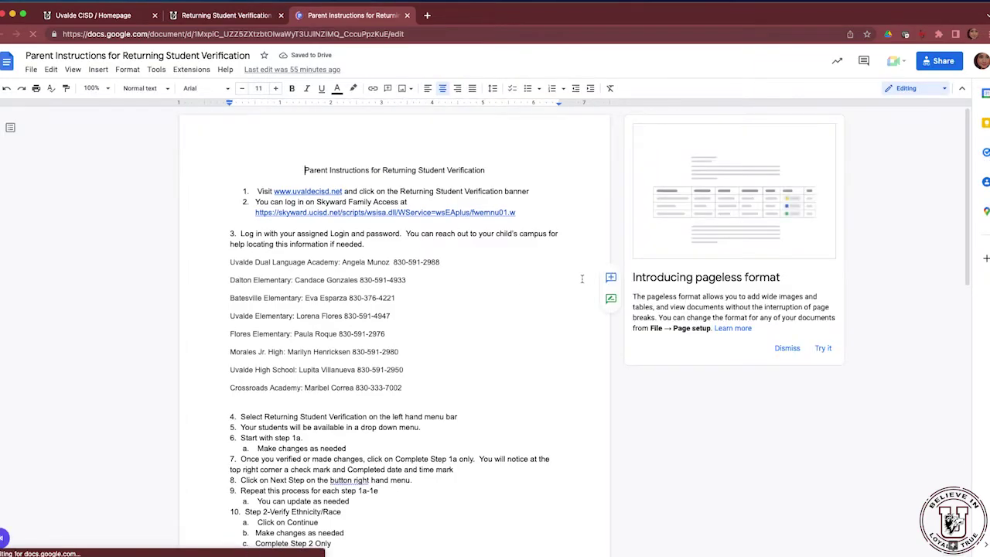
left_click(407, 16)
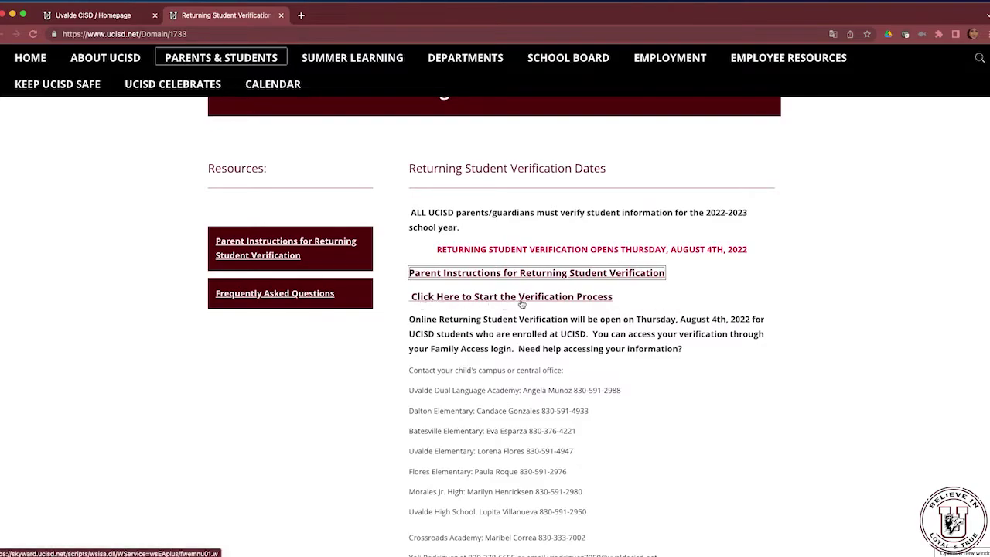
Step: Follow 'Click Here to Start the Verification Process' to reach the Skyward login
scroll(546, 304, "down", 3)
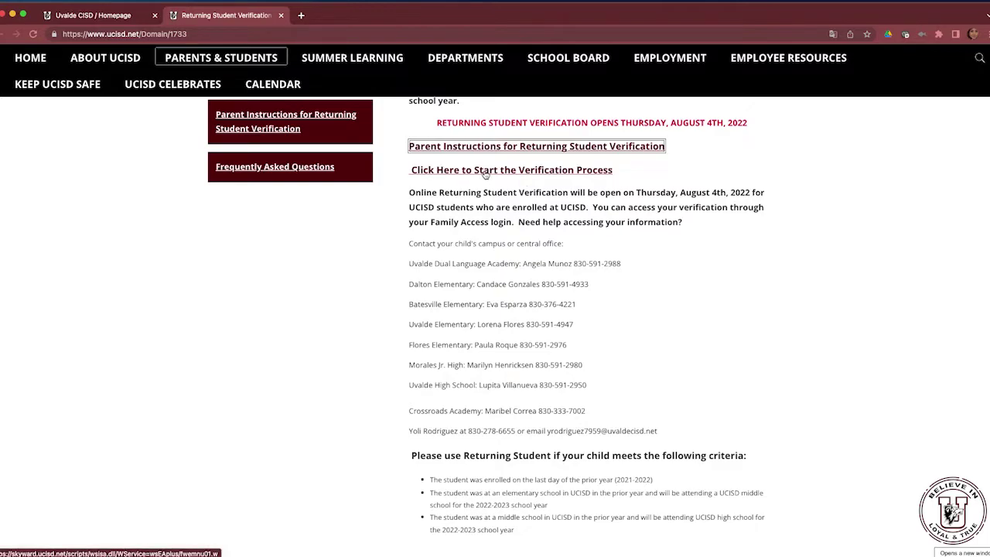
left_click(485, 171)
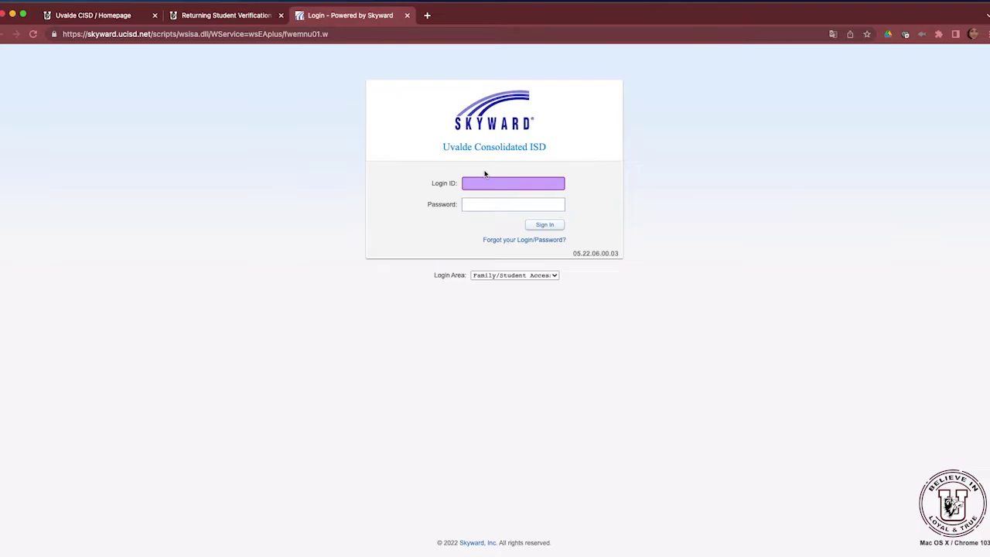
Step: Sign in to Family Access with the family login ID and password, then list the account's students
key("Tab")
key("Return")
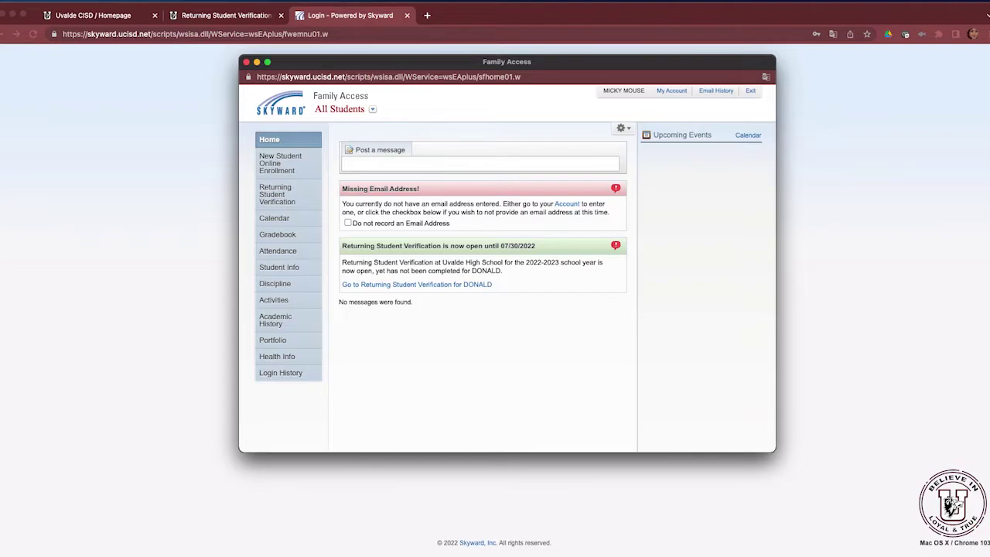
left_click(372, 112)
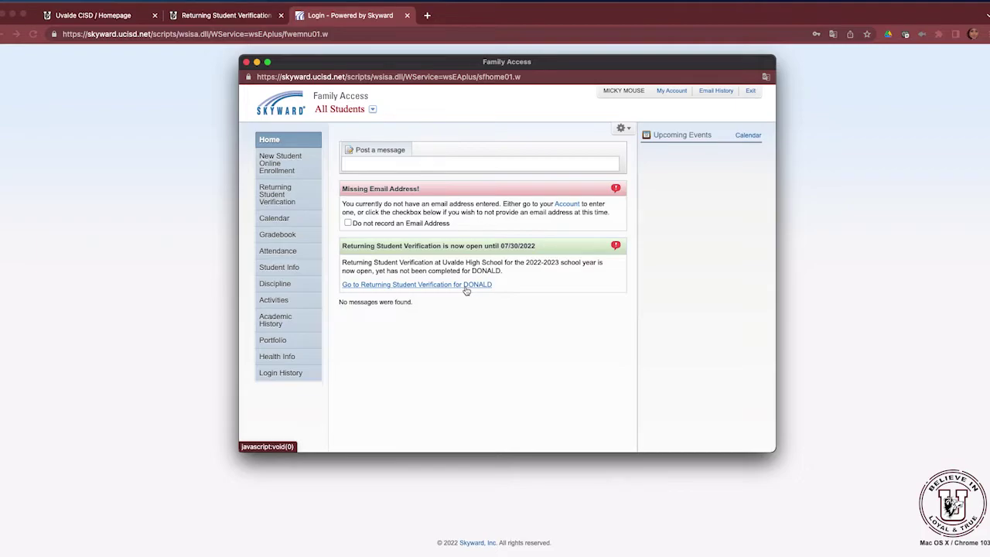
Step: Open the 2022-2023 Returning Student Verification via the green home-page message link
left_click(467, 288)
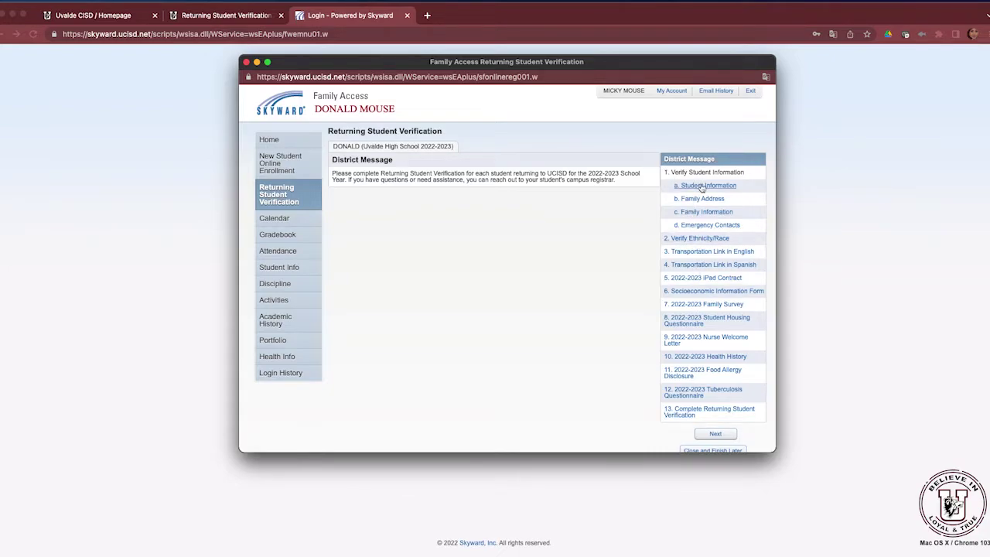
Step: Scroll through the District Message and its 13-step verification checklist
scroll(703, 188, "down", 1)
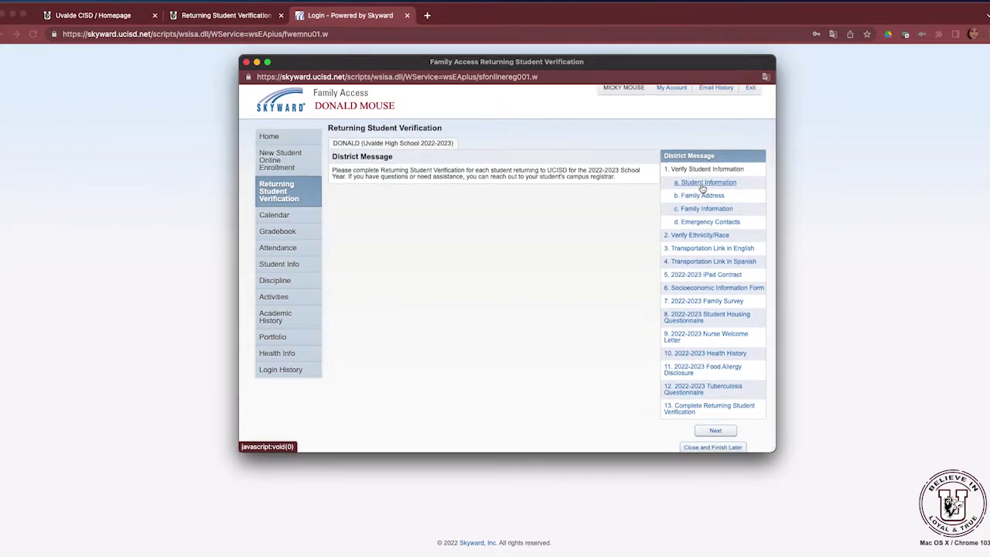
Step: In Step 1a Student Information, keep military use publication at Yes and complete the step
left_click(703, 186)
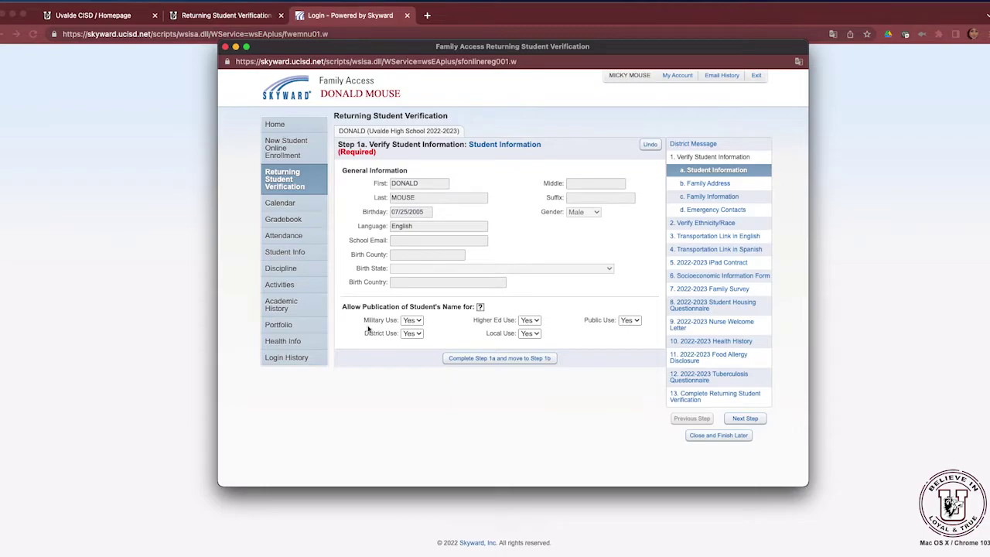
left_click(417, 320)
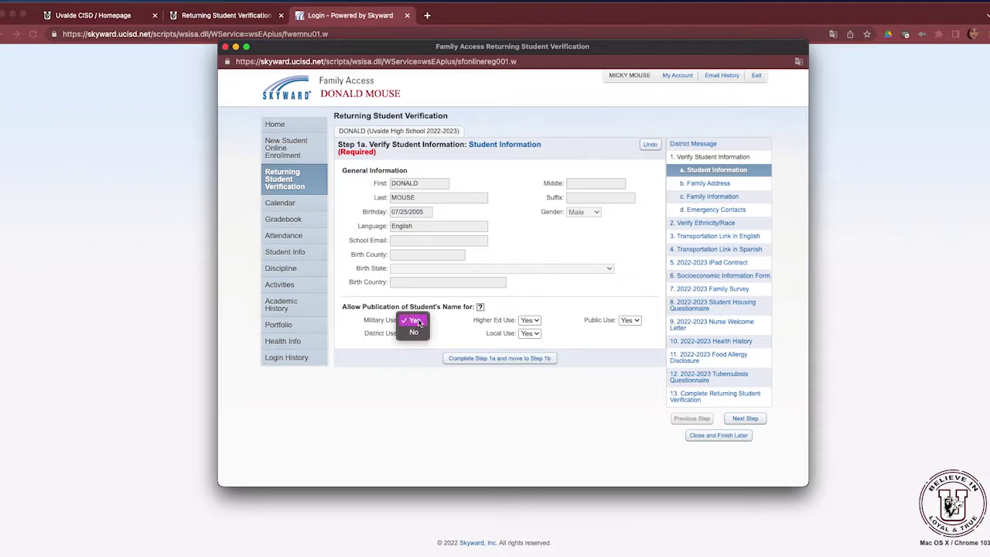
left_click(418, 321)
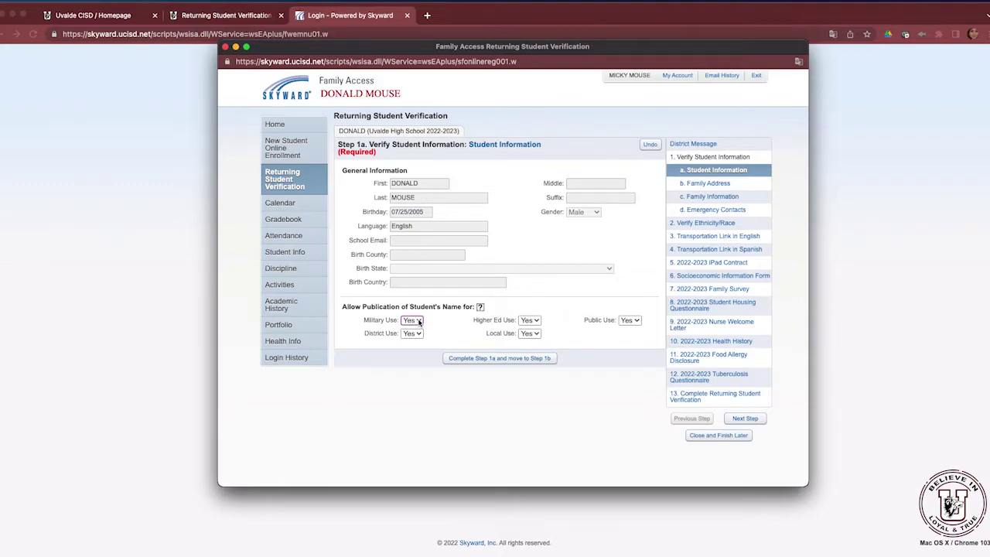
left_click(474, 360)
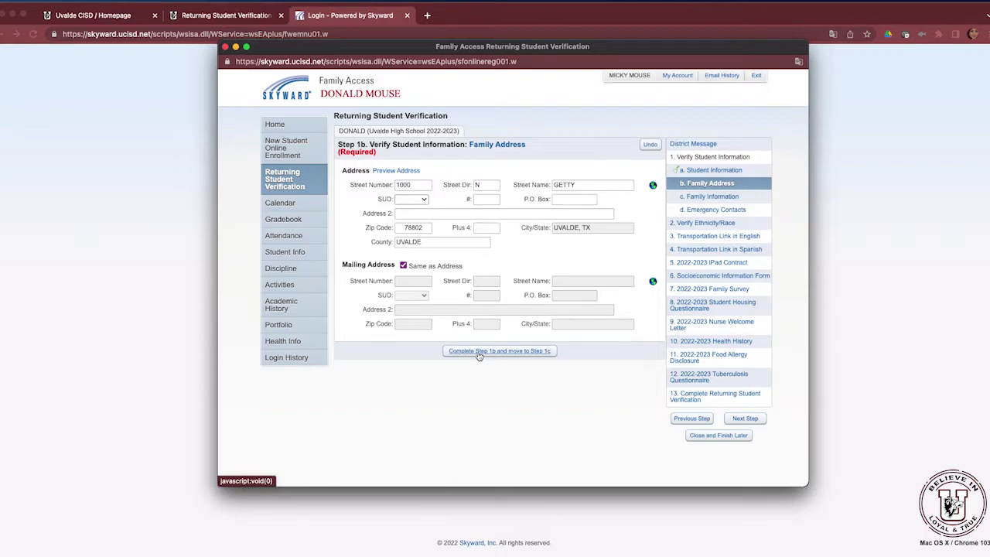
Step: Accept the unchanged home address with mailing Same as Address and finish Step 1b
left_click(479, 353)
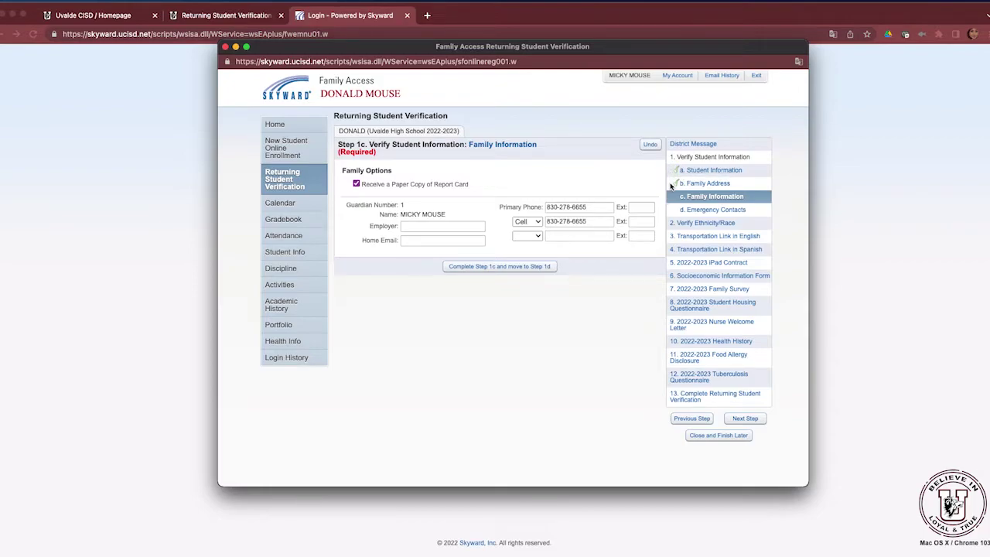
Step: Check the guardian's primary and second phone numbers, leaving the second number's type as Cell
mouse_move(676, 183)
left_click(534, 222)
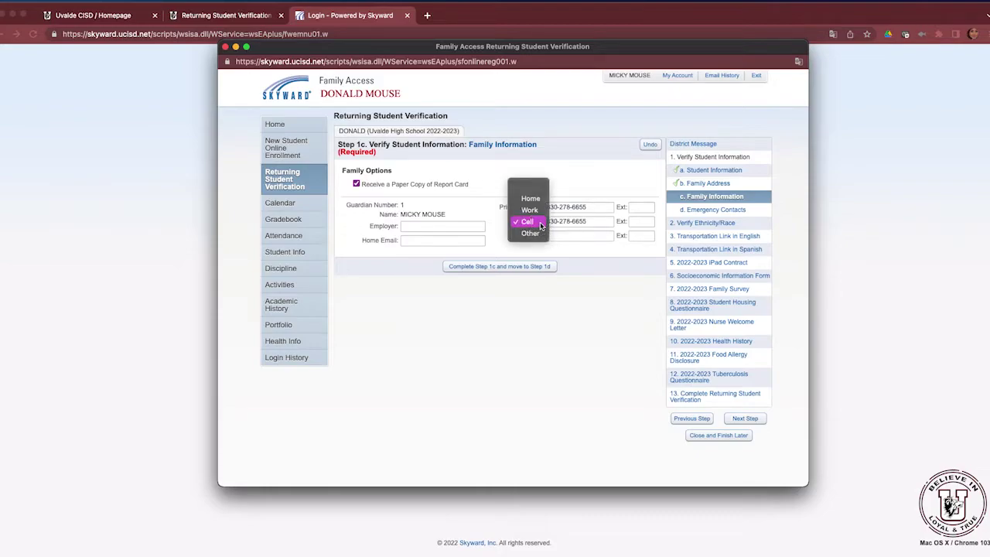
left_click(527, 222)
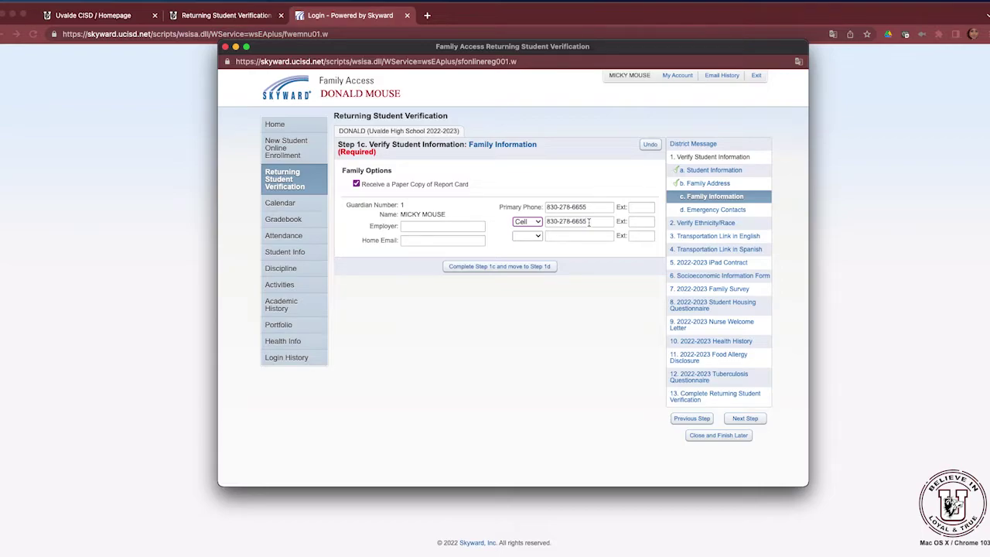
left_click(589, 207)
left_click(586, 223)
Step: Finish Step 1c and start a blank emergency contact entry for contact number 1
left_click(475, 267)
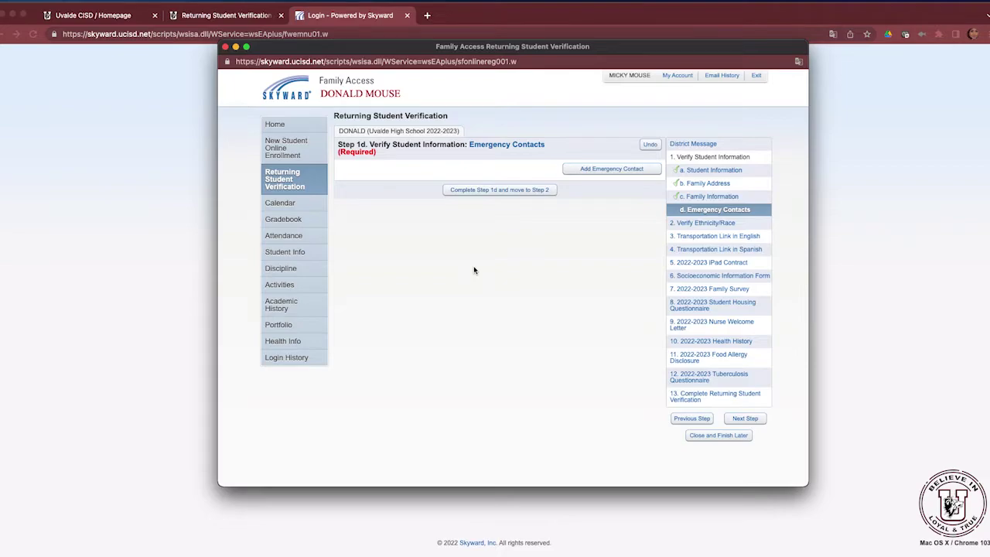
left_click(620, 170)
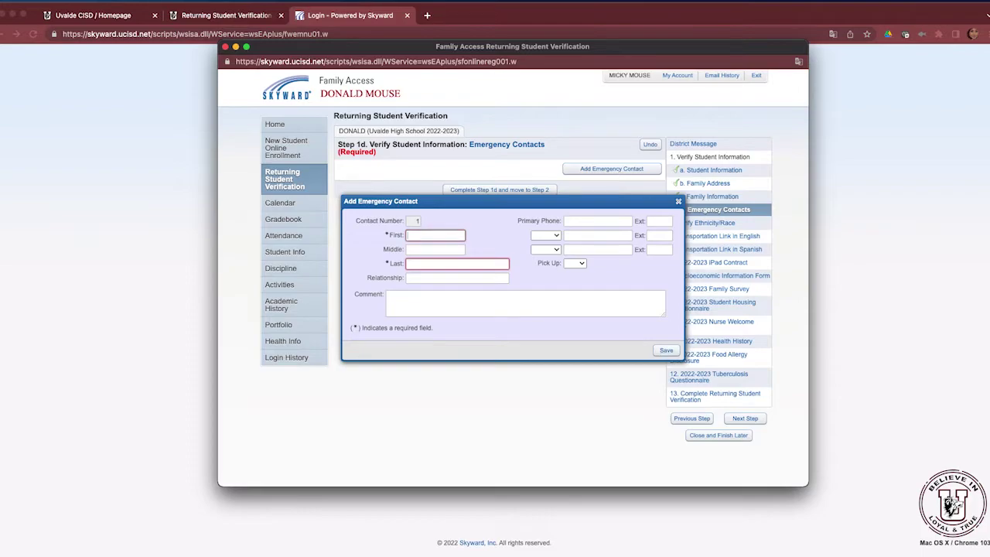
Step: Enter the contact's first and last name and set the relationship to aunt
key("Tab")
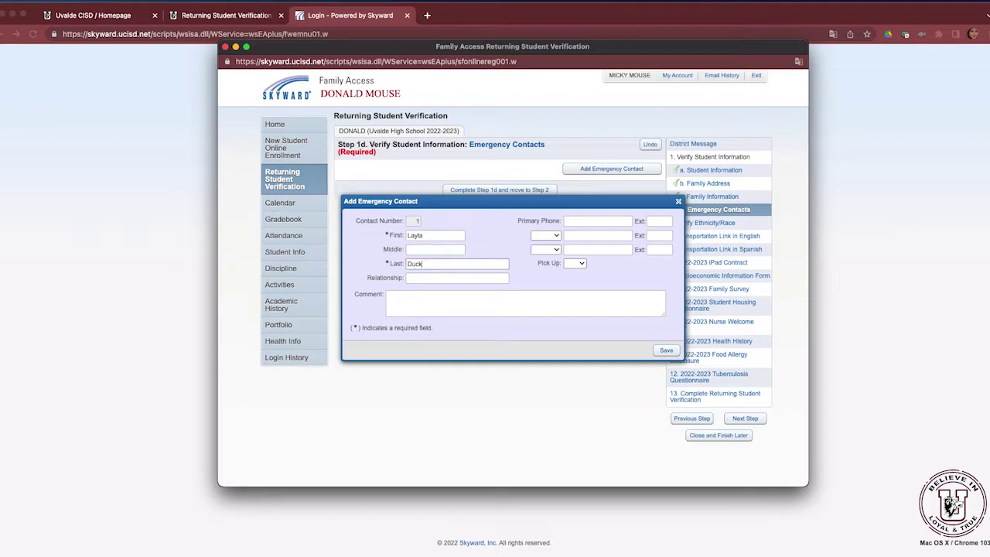
key("Tab")
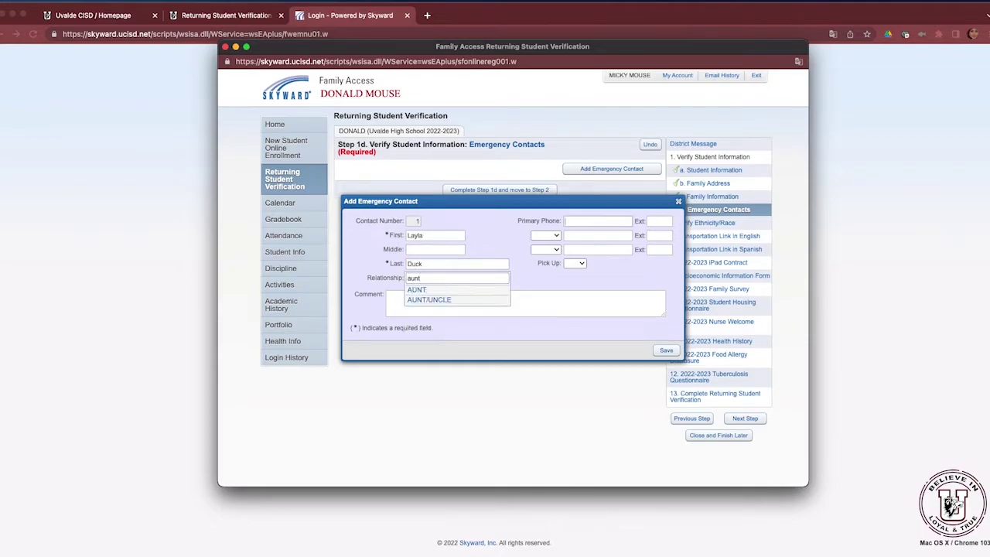
key("Escape")
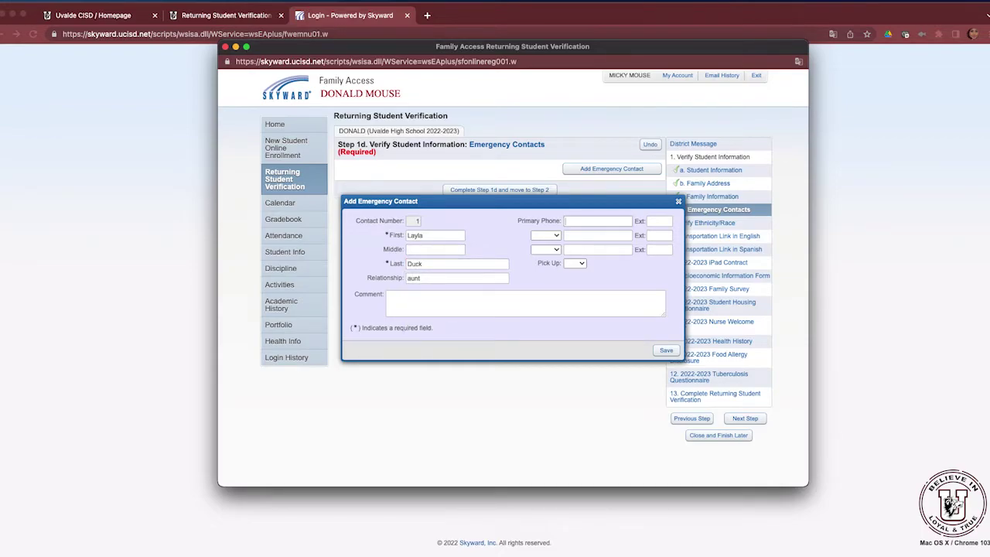
Step: Add her primary phone and a second Cell number, with comment 'call aunt first, text if neeeded'
left_click(572, 221)
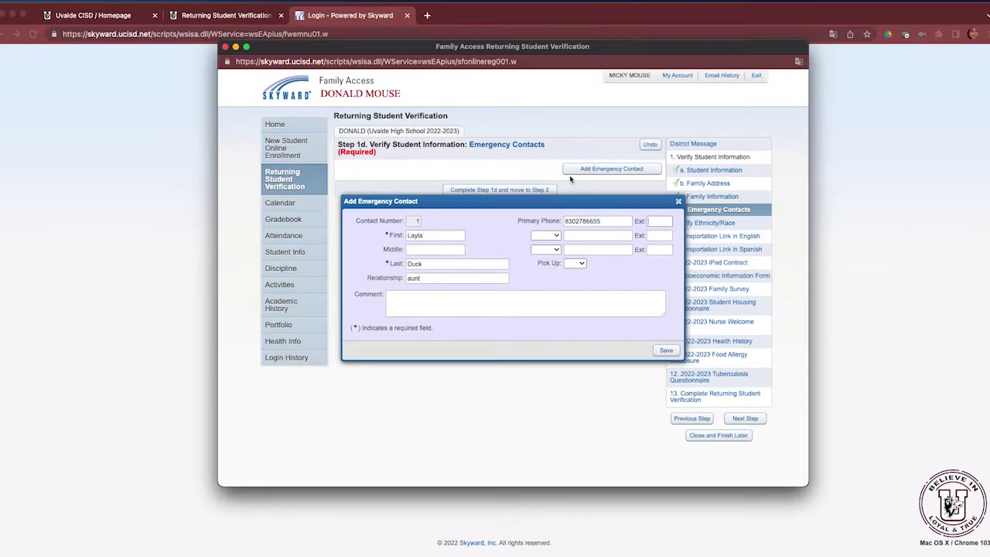
left_click(558, 239)
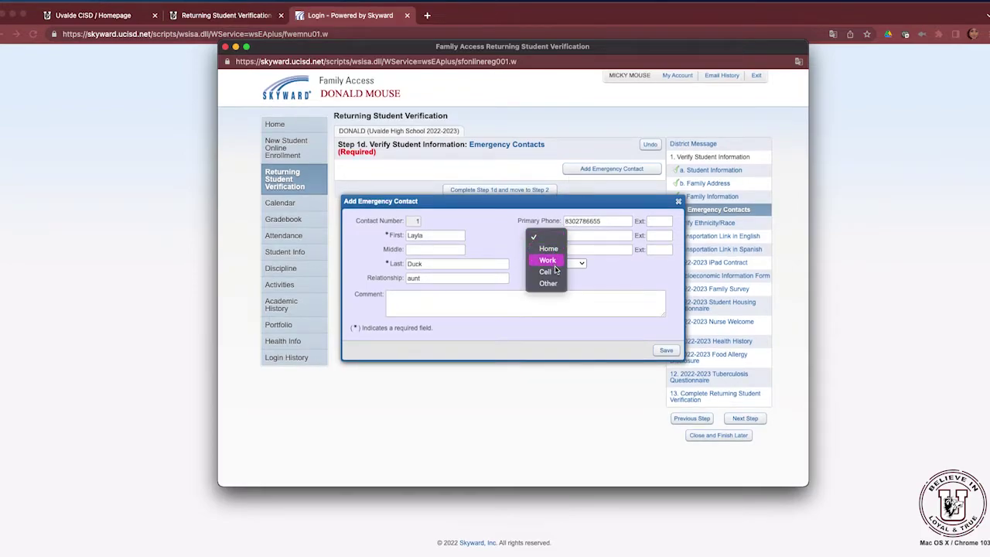
left_click(546, 272)
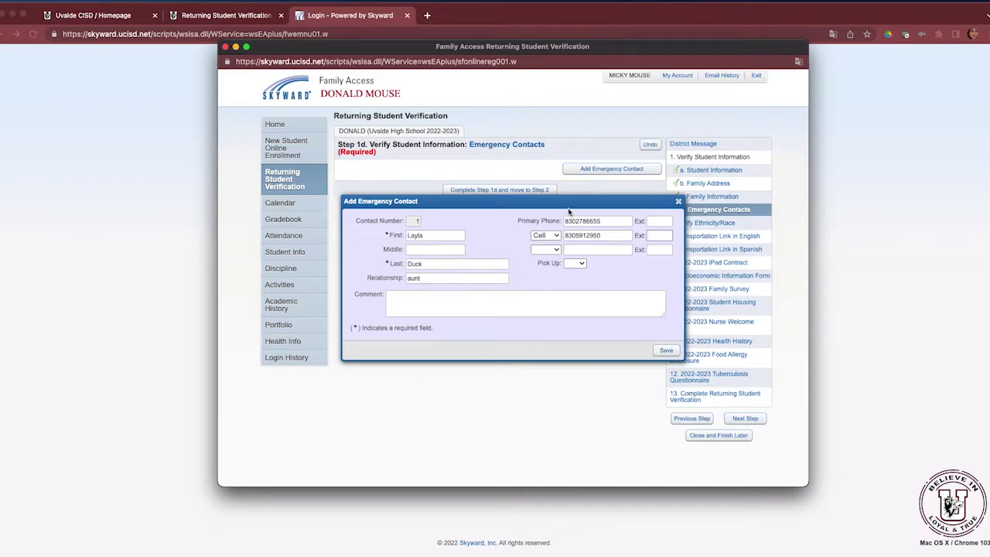
left_click(410, 304)
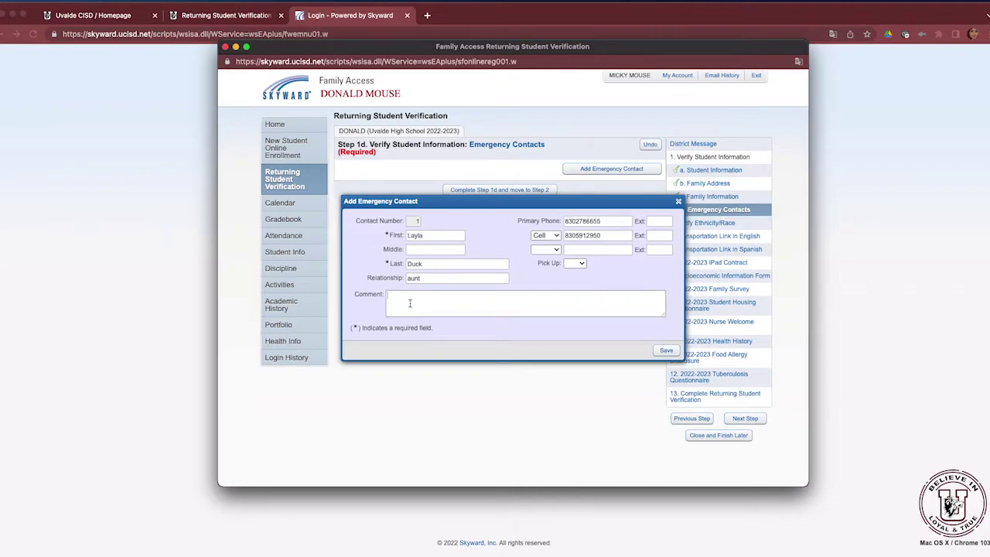
type("call aunt first, text if neeeded")
Step: Save the aunt as the emergency contact, then open and close a blank second-contact form unsaved
left_click(667, 351)
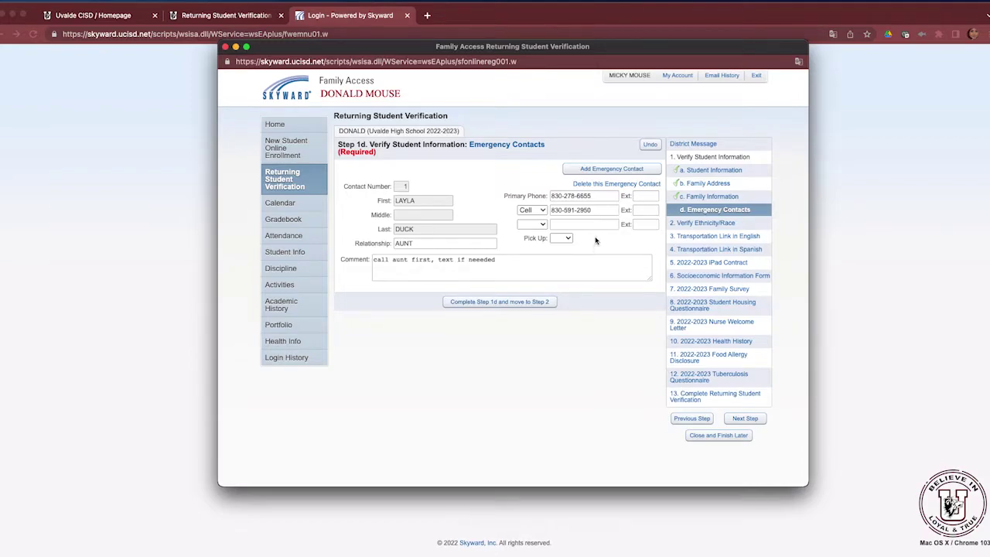
left_click(611, 170)
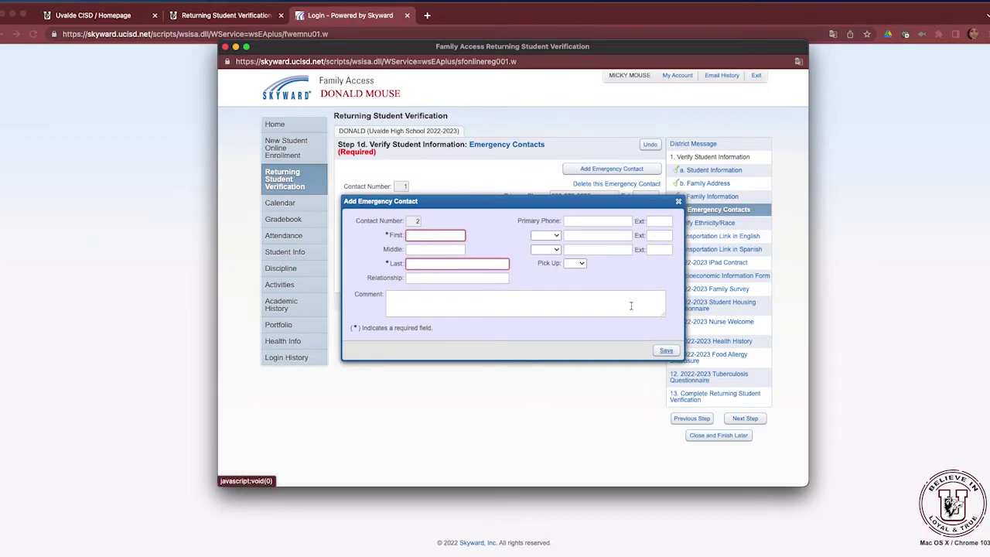
left_click(677, 204)
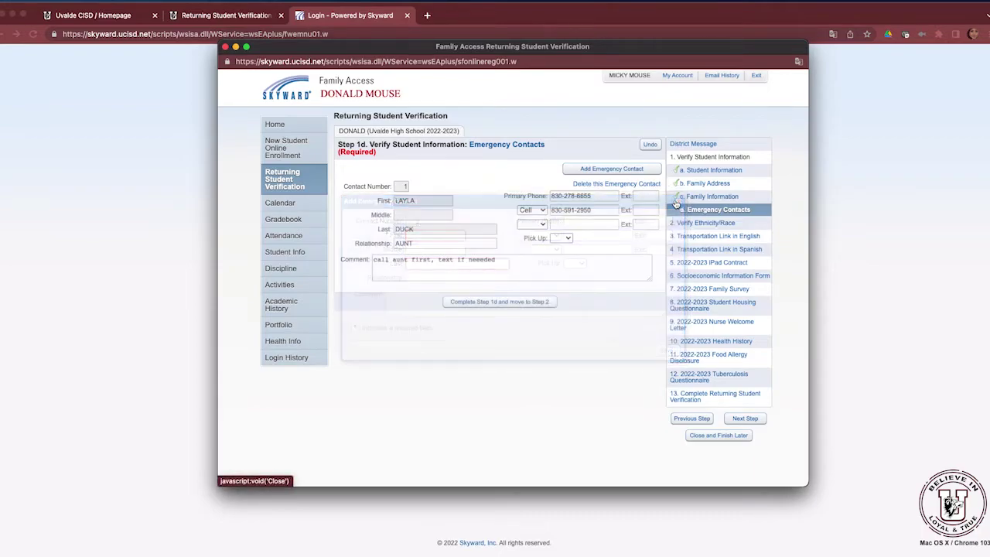
Step: Complete Step 1d and continue past the parent letter to the Step 2 Ethnicity/Race questions
left_click(507, 303)
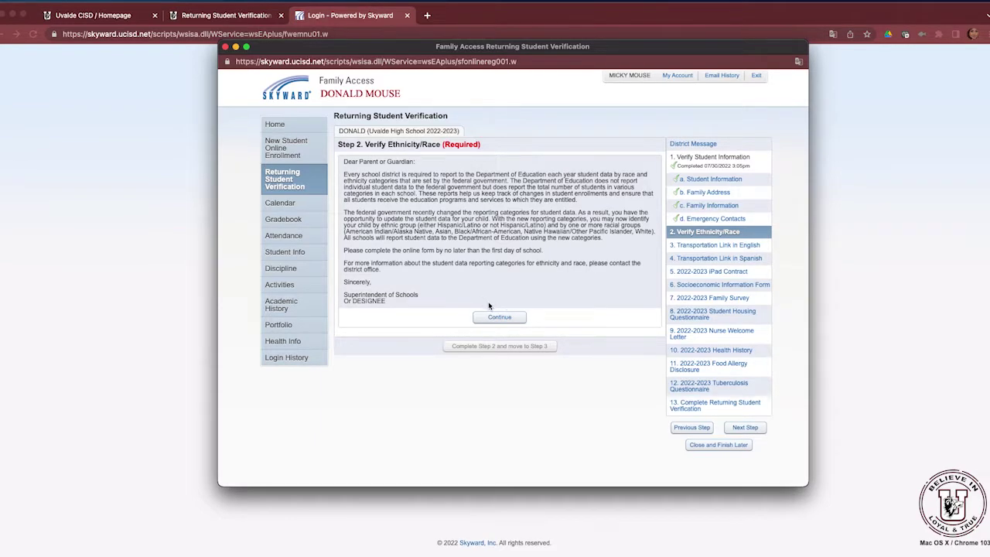
left_click(500, 318)
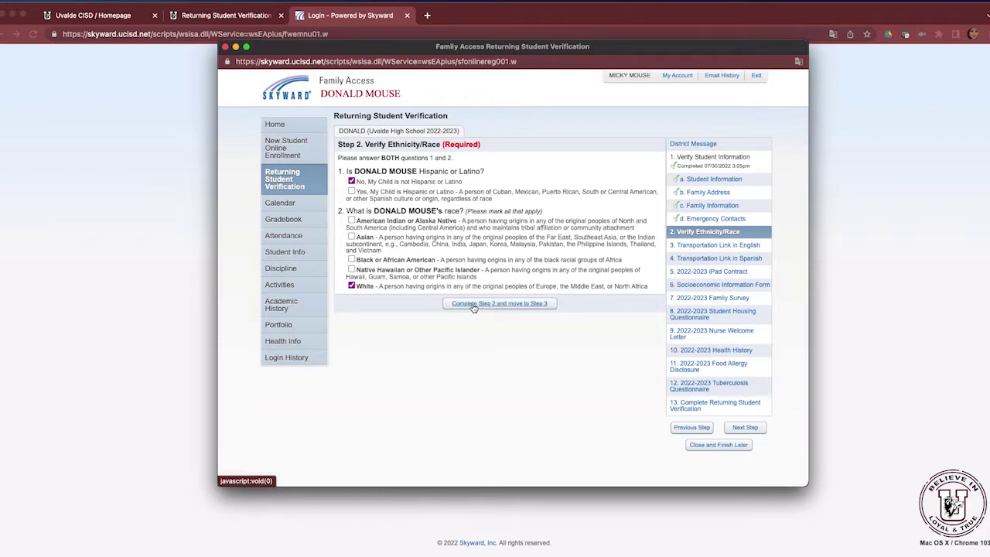
Step: Complete Step 2 and review the English Bus Registration form down to Submit
left_click(473, 305)
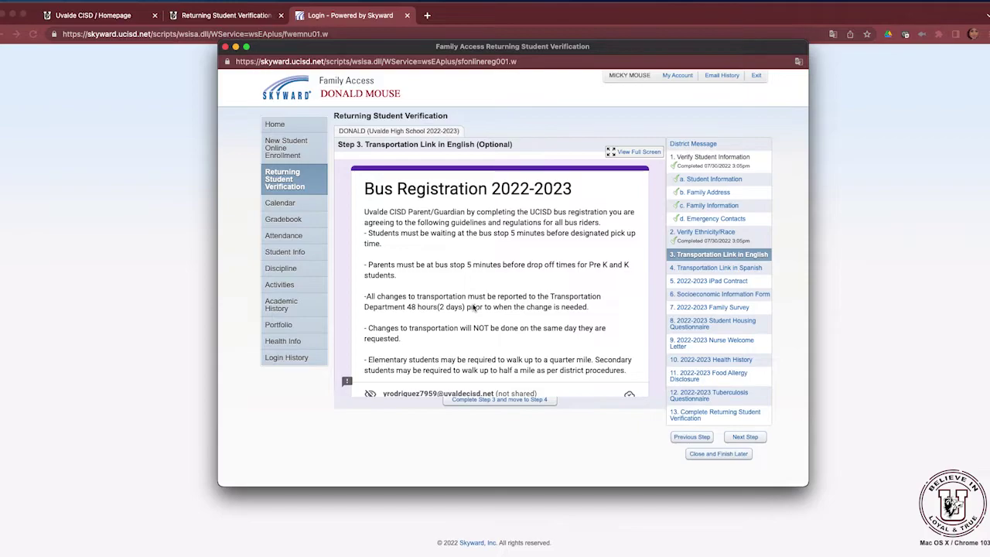
scroll(473, 307, "down", 5)
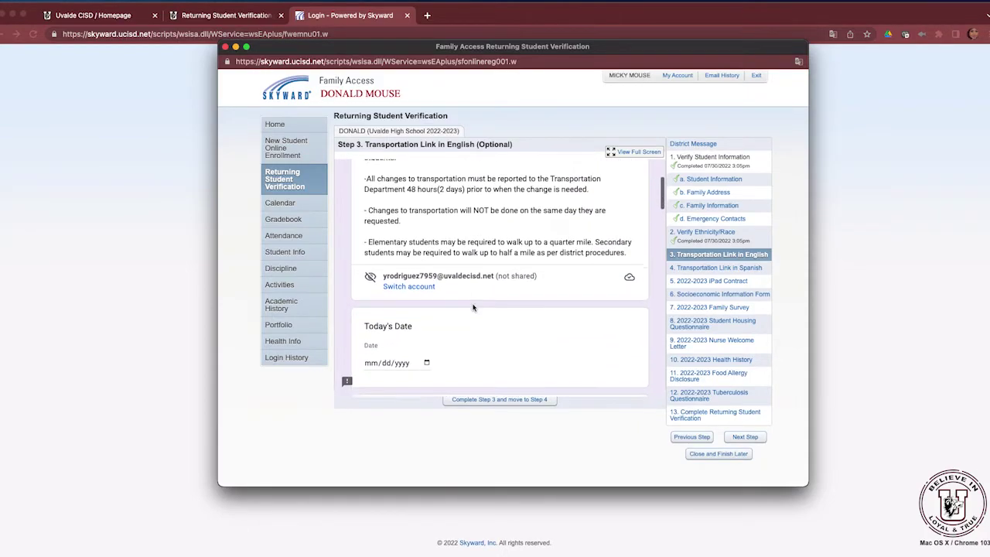
scroll(474, 307, "down", 5)
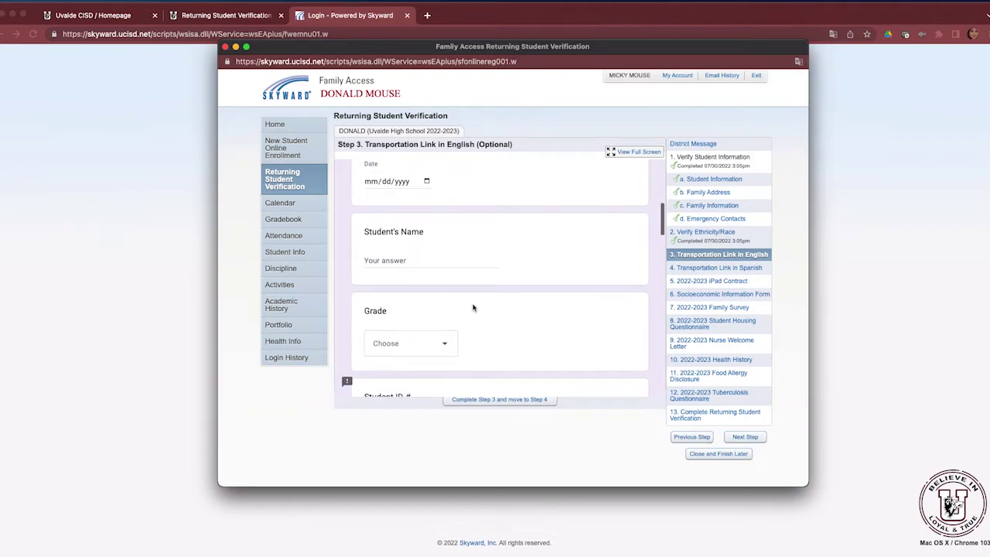
scroll(474, 307, "down", 5)
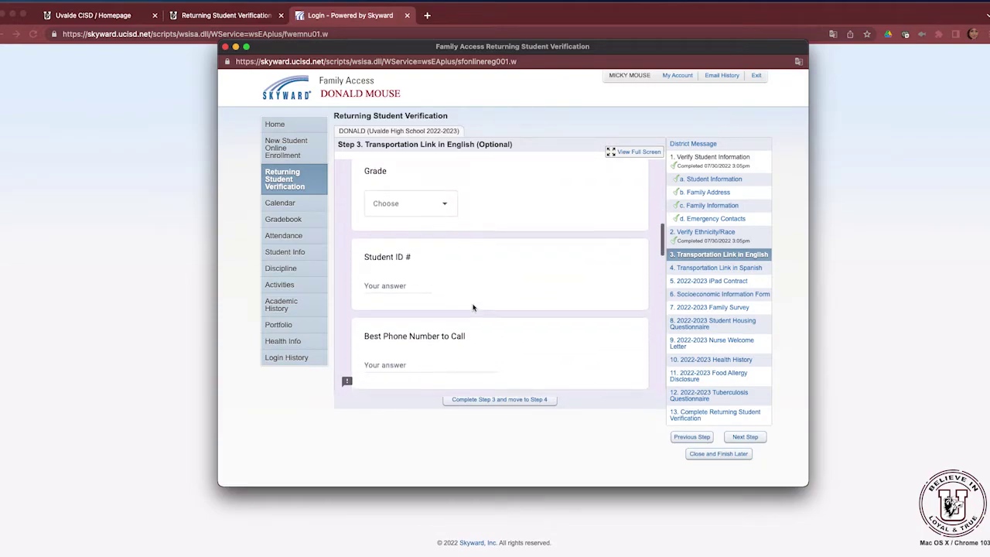
scroll(474, 307, "down", 5)
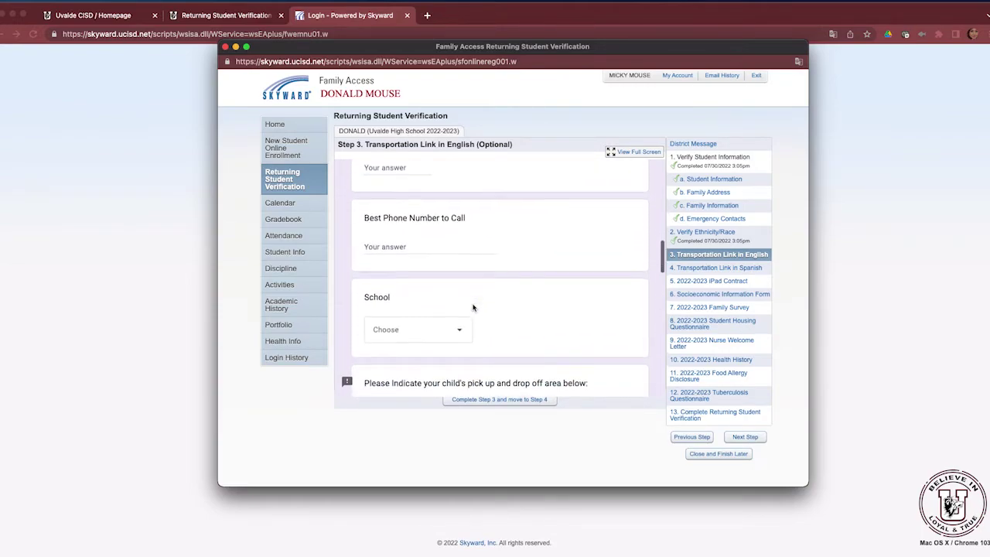
scroll(474, 307, "down", 5)
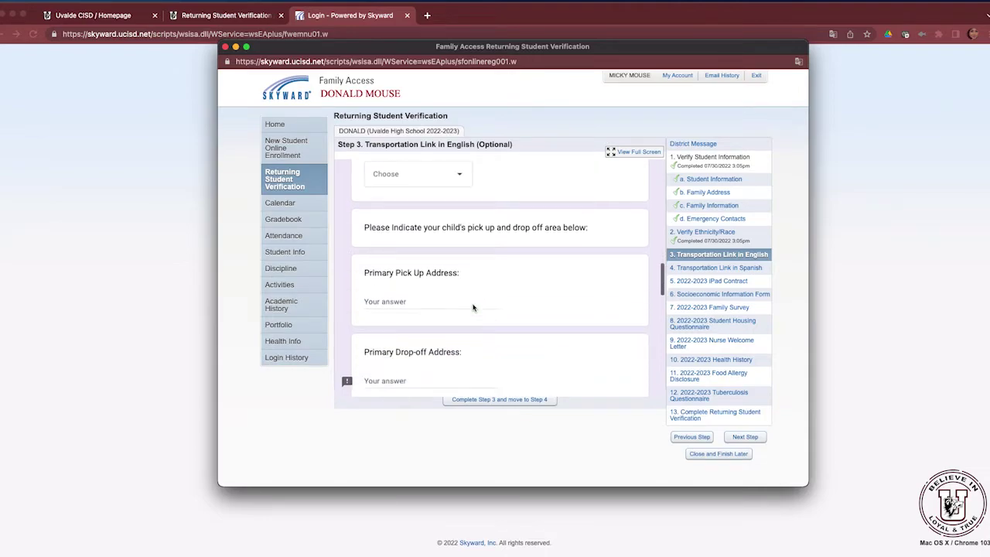
scroll(473, 307, "down", 5)
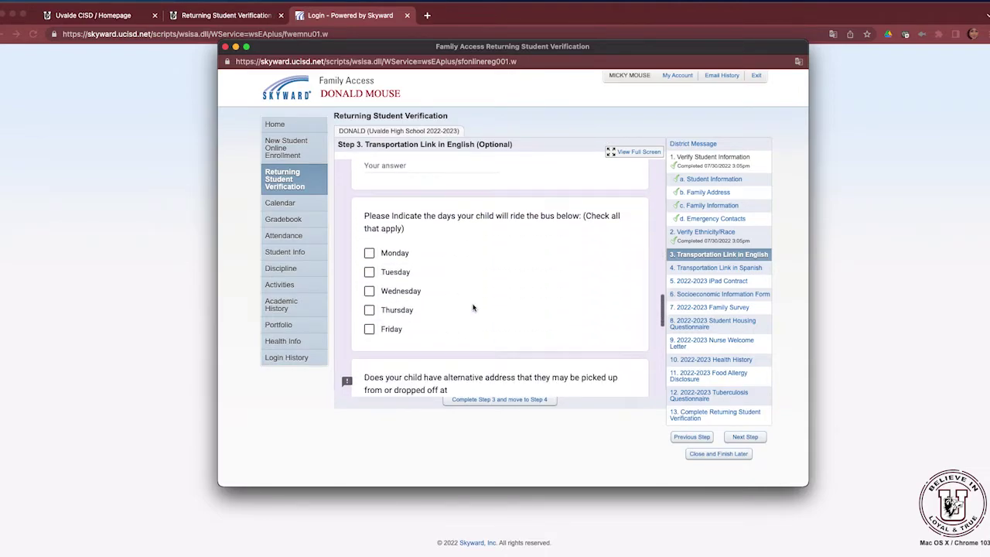
scroll(474, 307, "down", 10)
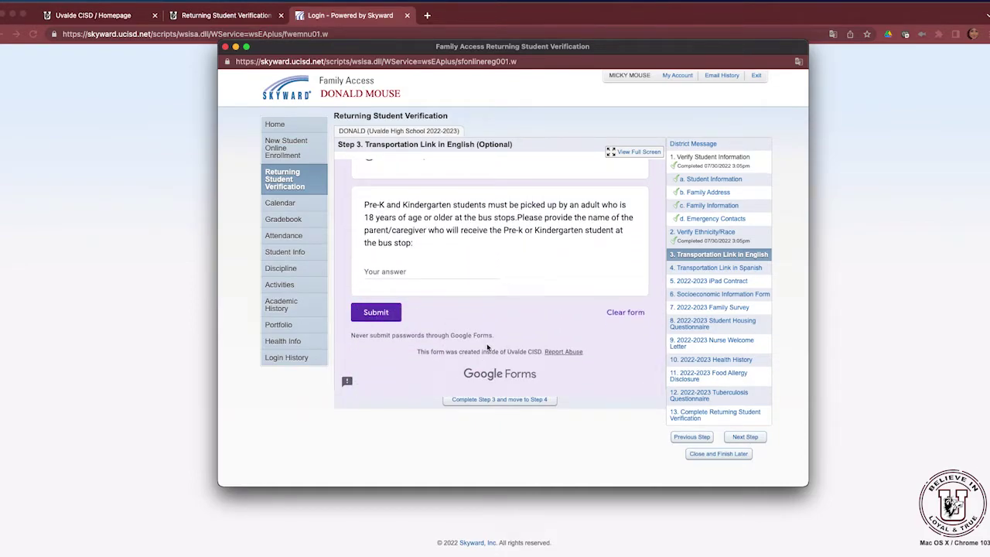
Step: Complete Step 3 and move on to the Spanish Bus Registration form in Step 4
left_click(471, 400)
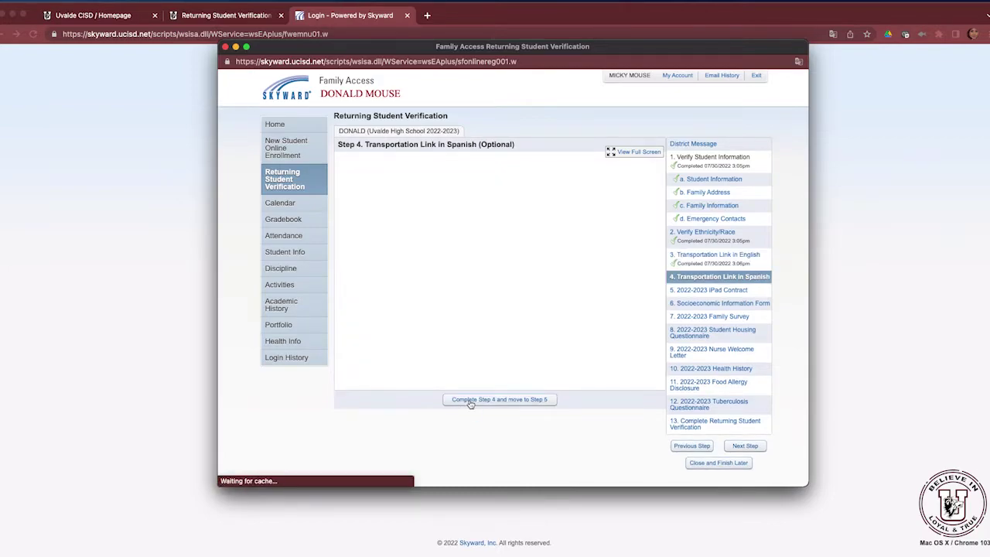
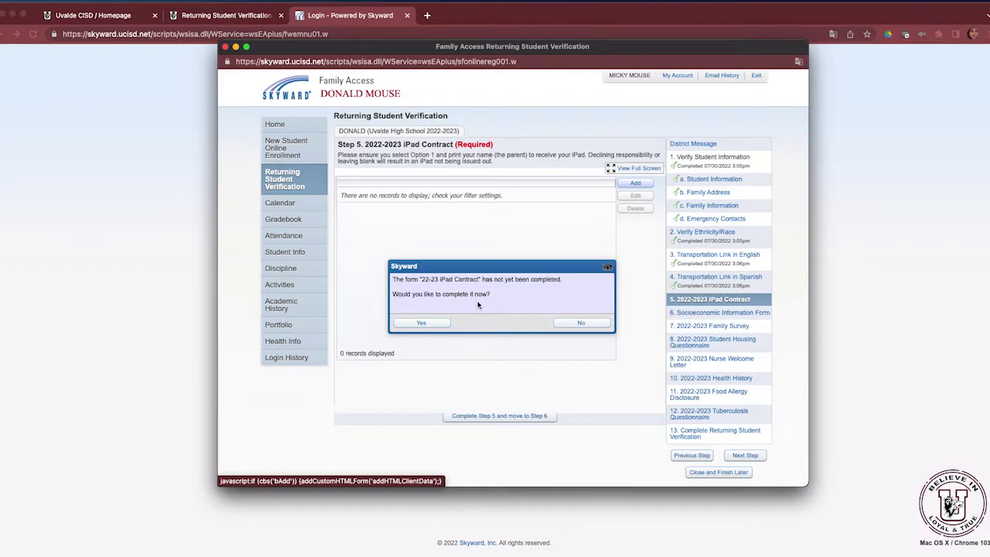
Step: Begin filling in the 22-23 iPad Contract form at Step 5
left_click(421, 324)
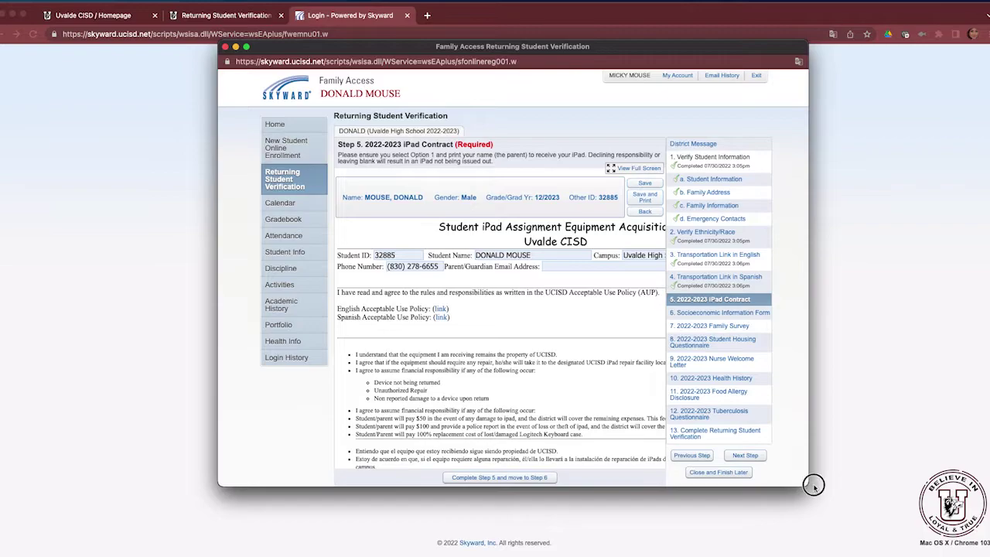
Step: Sign the iPad contract with parent/guardian name and date, accept responsibility, and complete Step 5
left_click_drag(814, 484, 866, 532)
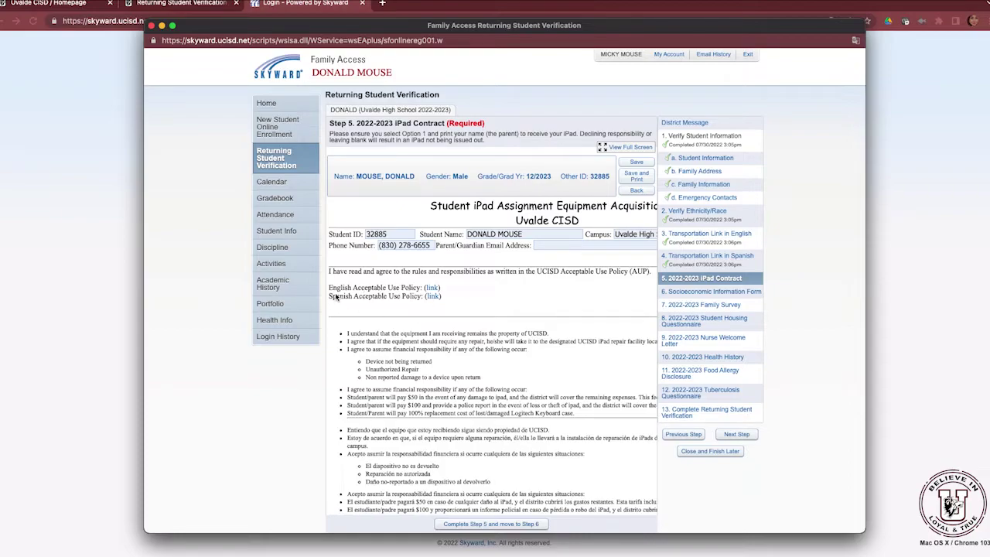
scroll(506, 355, "down", 1)
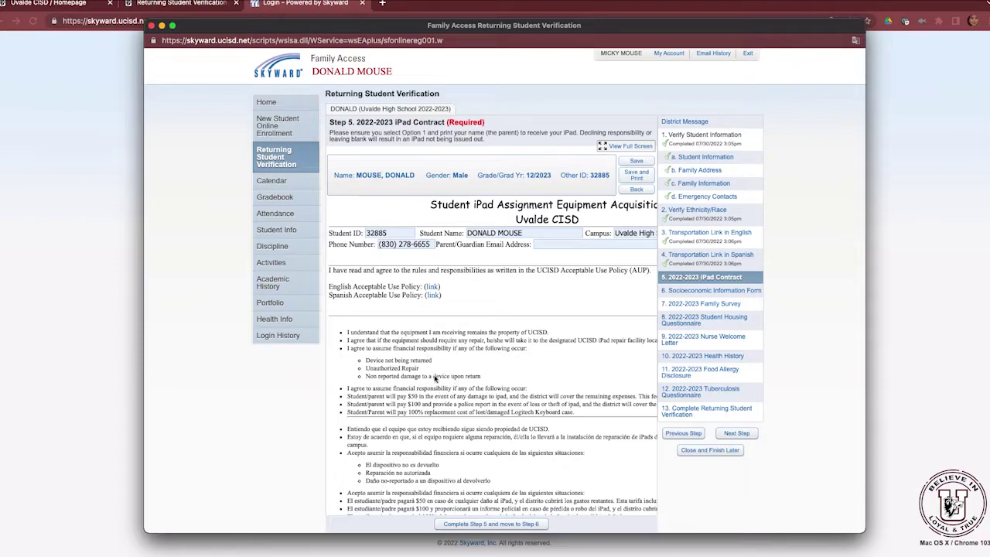
scroll(435, 377, "down", 5)
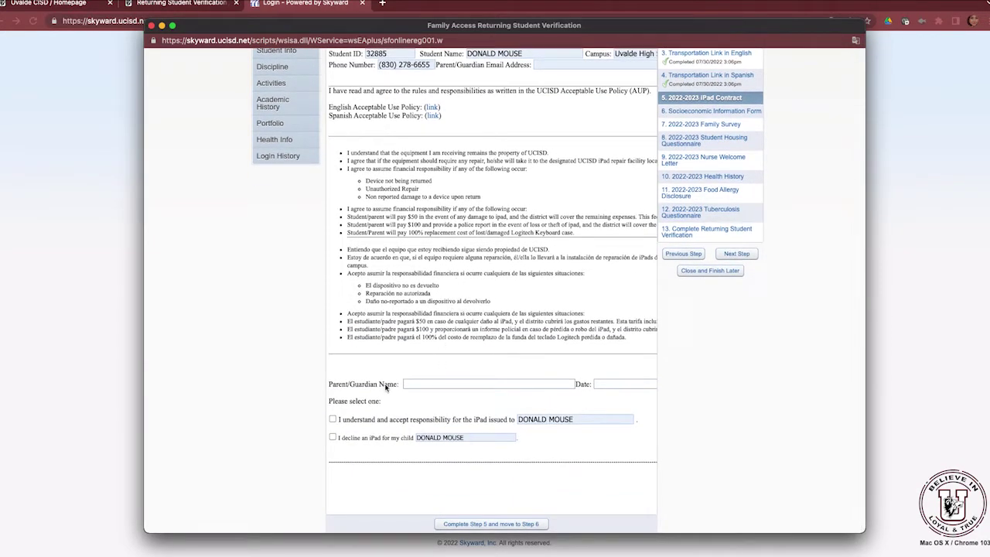
left_click(333, 418)
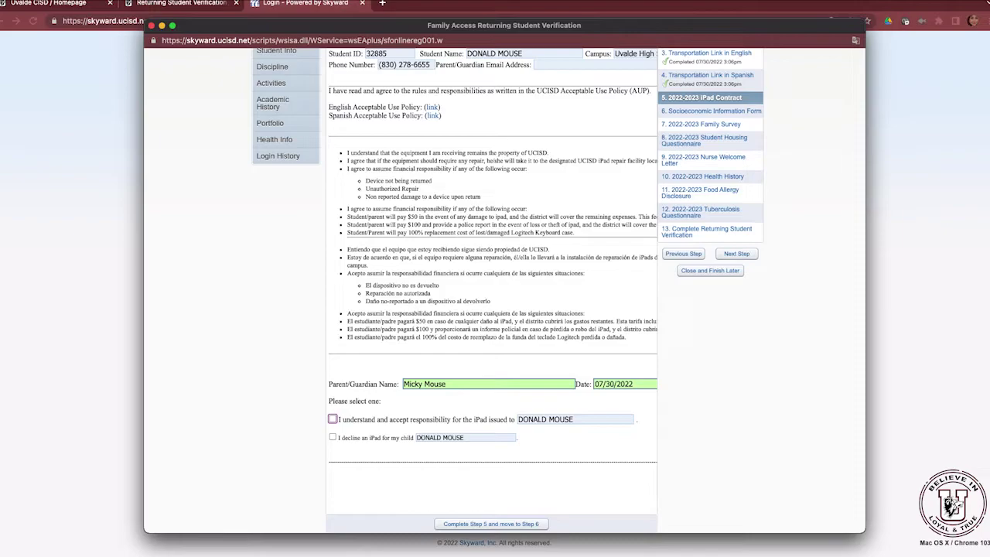
left_click(333, 420)
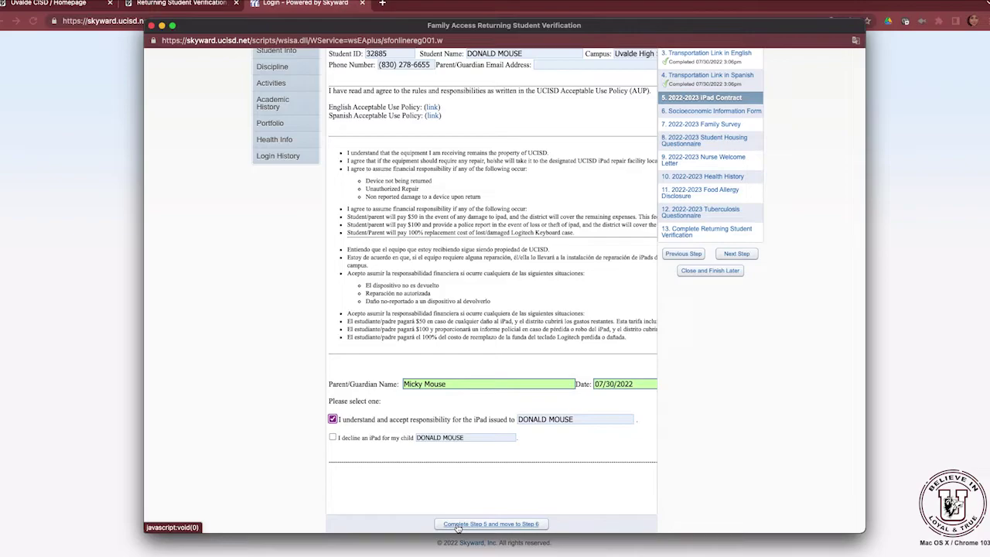
left_click(458, 525)
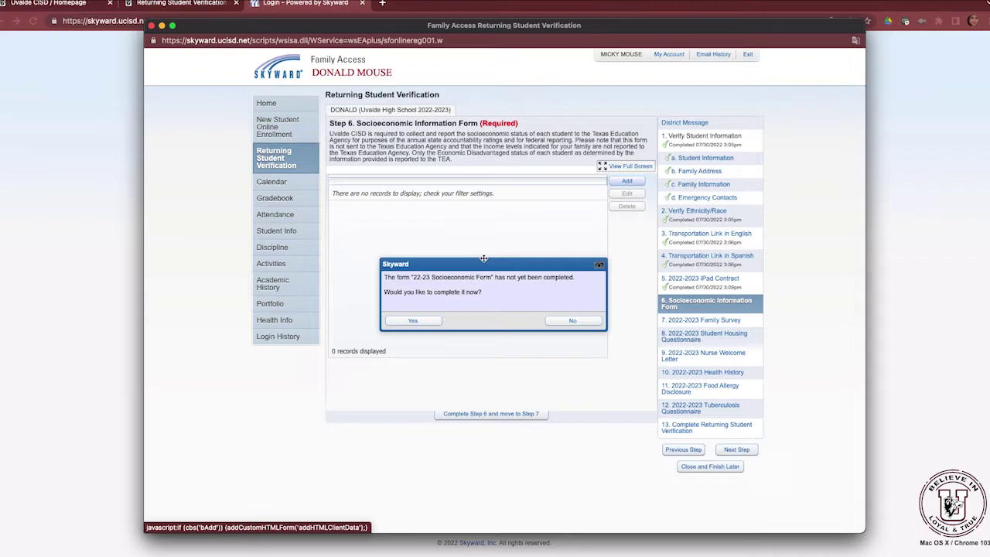
Step: Start the Socioeconomic form, choose school Uvalde HS, and answer No to SNAP and TANF
left_click(414, 321)
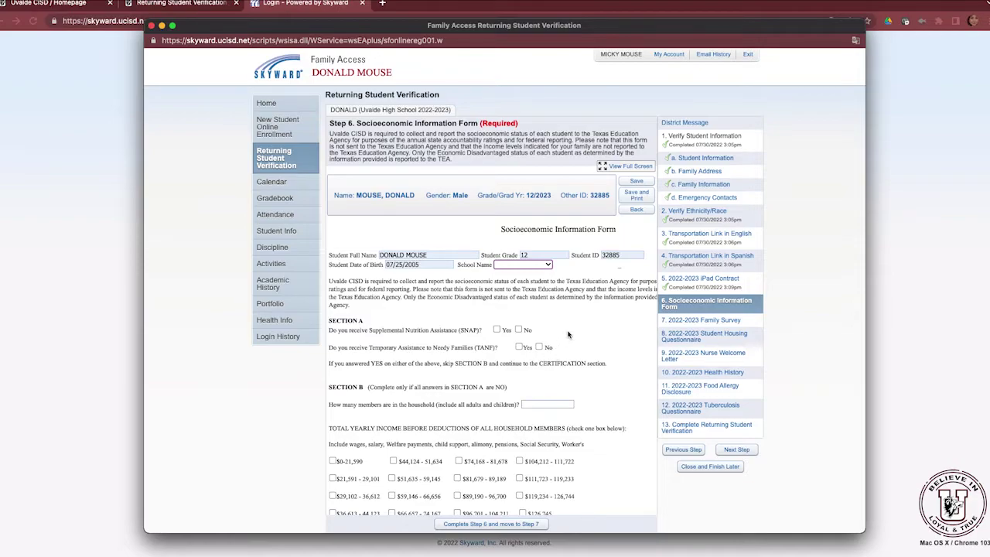
scroll(568, 334, "down", 3)
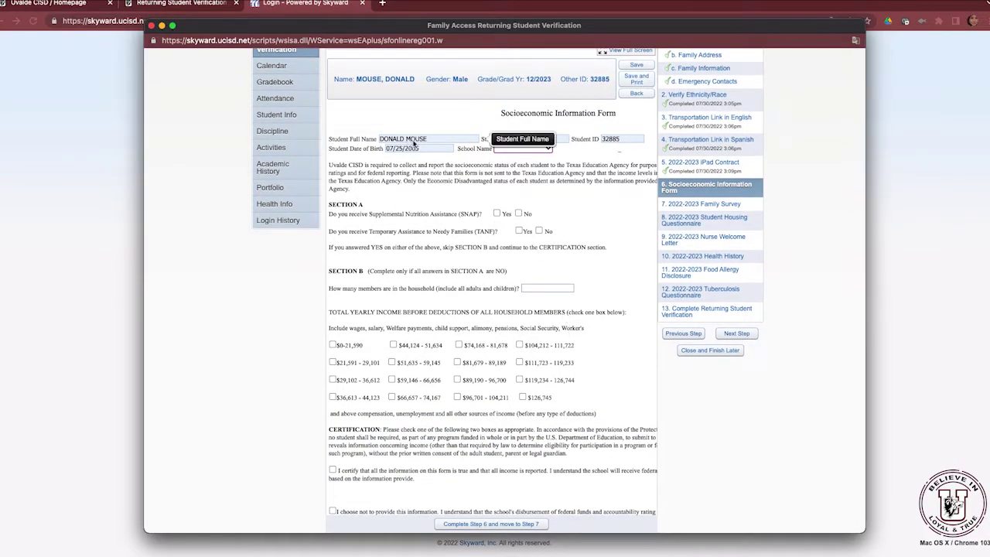
left_click(549, 149)
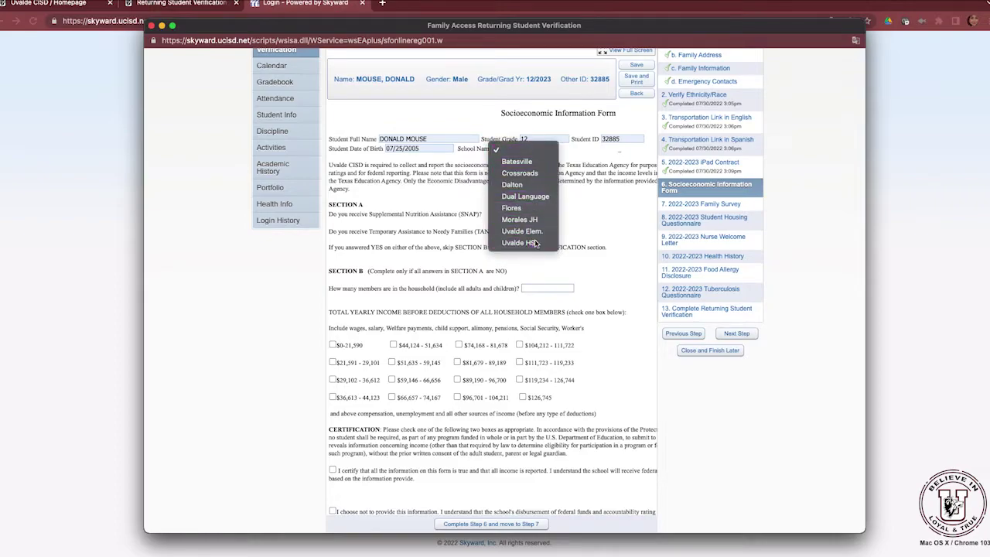
left_click(523, 244)
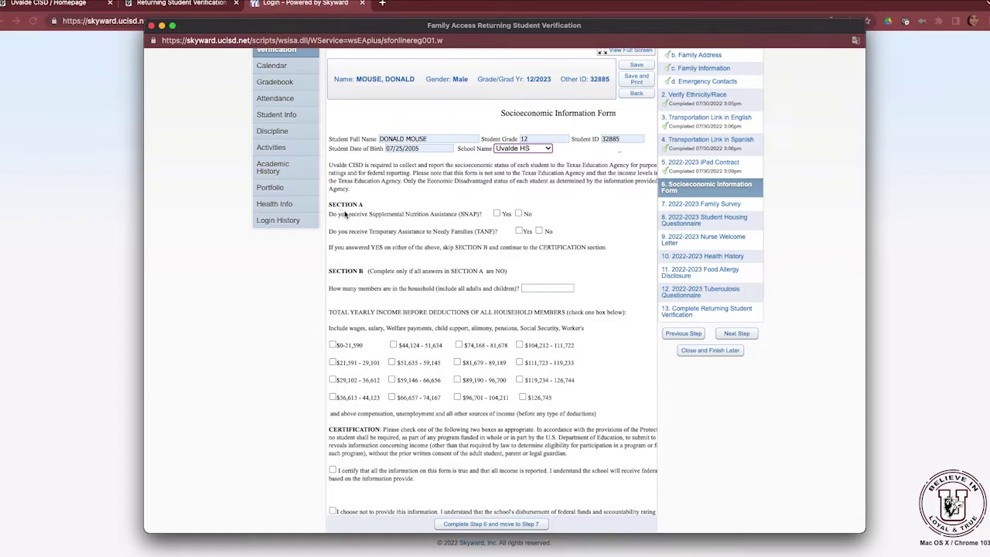
left_click(519, 214)
left_click(539, 231)
Step: Enter 4 household members, mark the $21,591–29,101 income range, certify, and complete Step 6
scroll(337, 276, "up", 2)
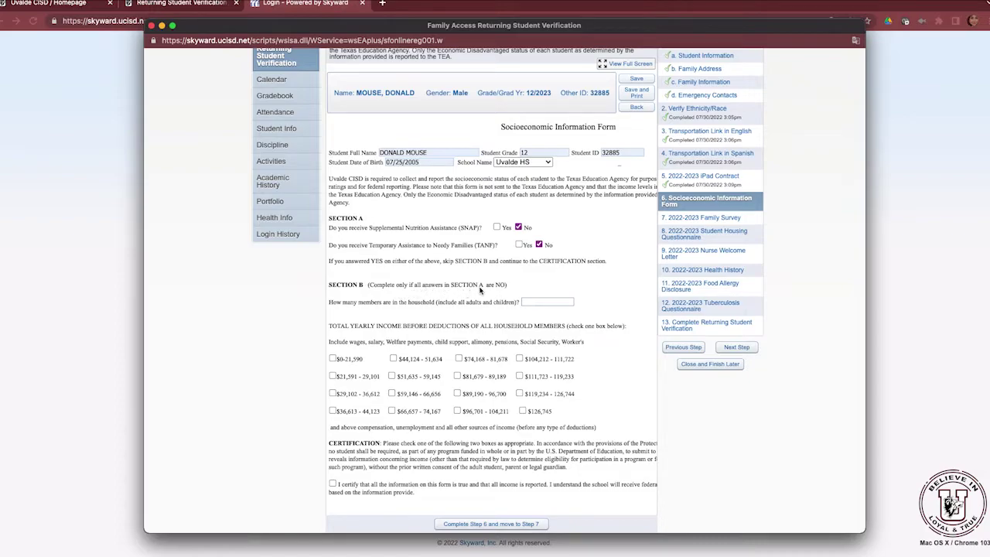
scroll(487, 289, "down", 3)
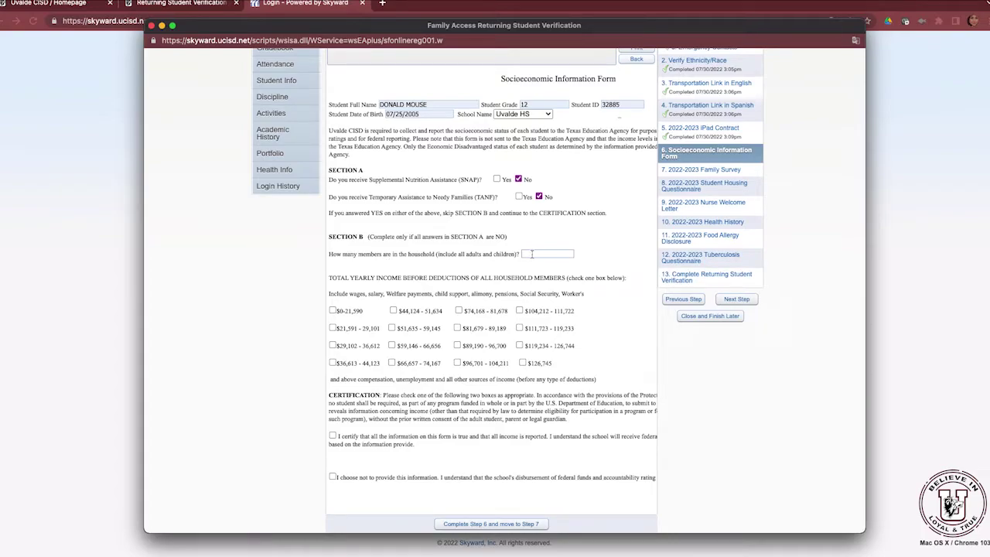
left_click(531, 254)
left_click(333, 328)
left_click(333, 435)
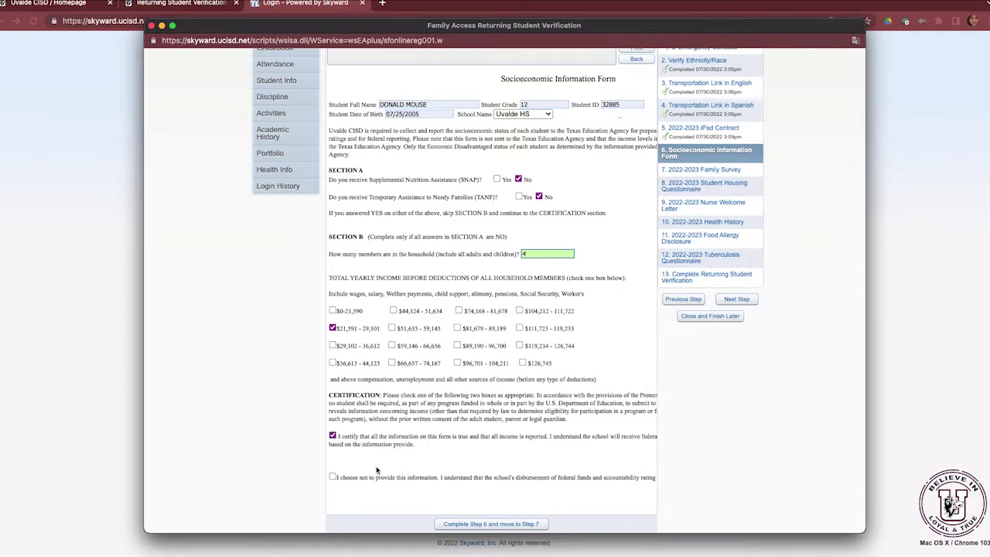
left_click(334, 478)
left_click(333, 477)
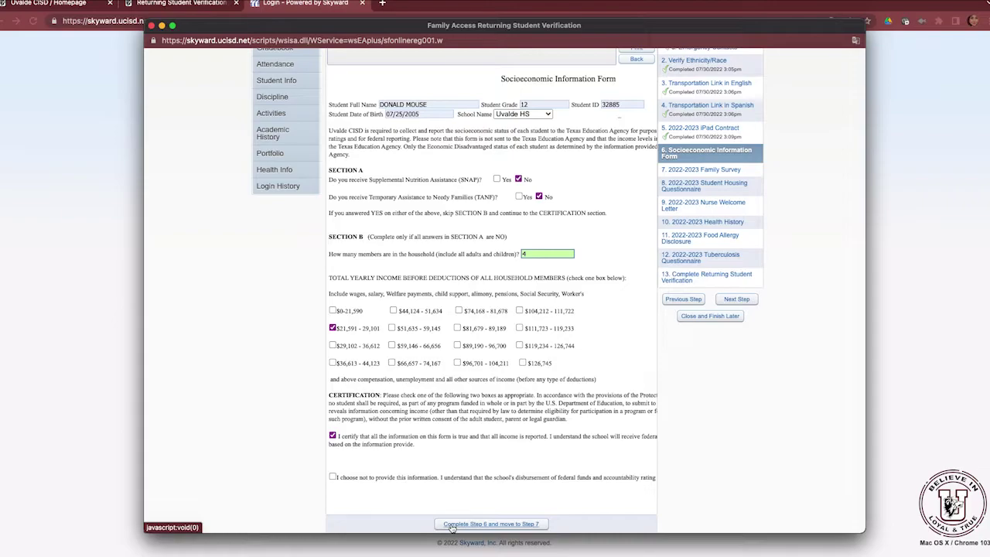
left_click(452, 524)
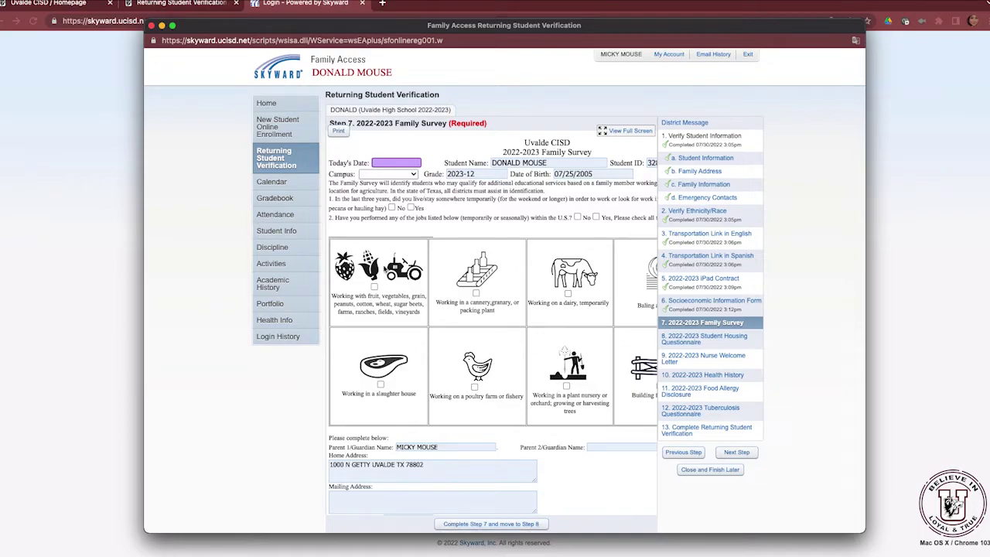
Step: Fill the Family Survey with date 07/30/2022, campus Uvalde HS, No to both work questions, and complete Step 7
left_click(392, 163)
type("07/30/2022")
left_click(415, 174)
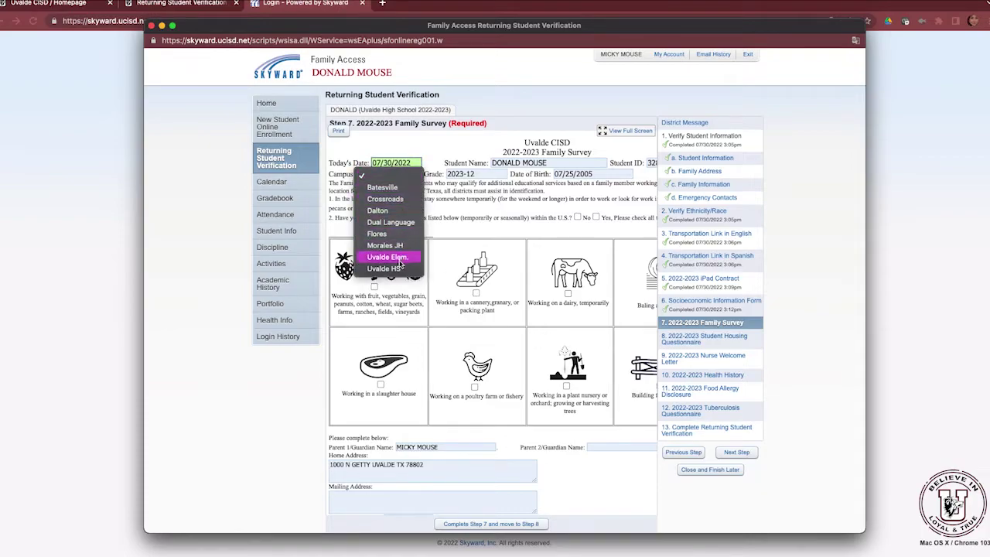
left_click(398, 268)
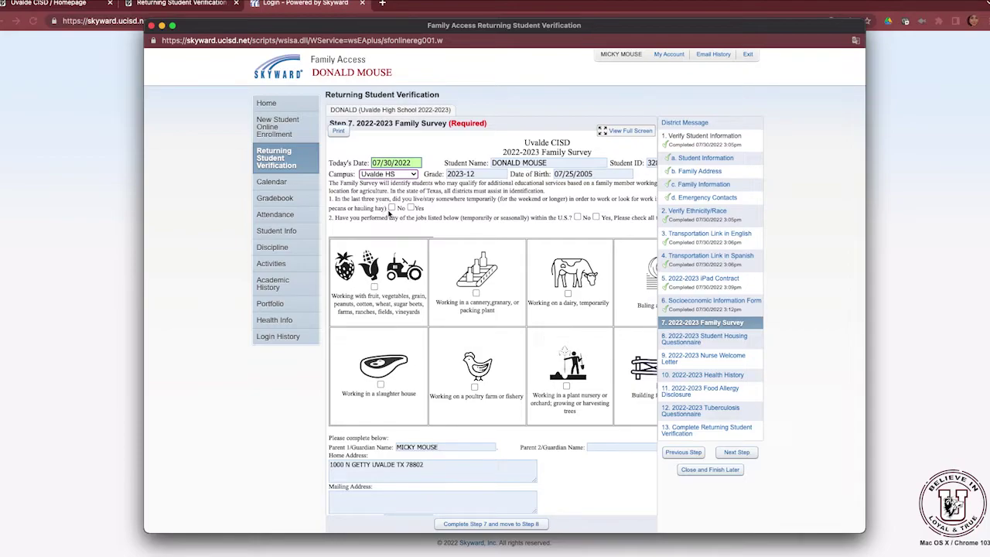
left_click(392, 208)
scroll(391, 213, "down", 1)
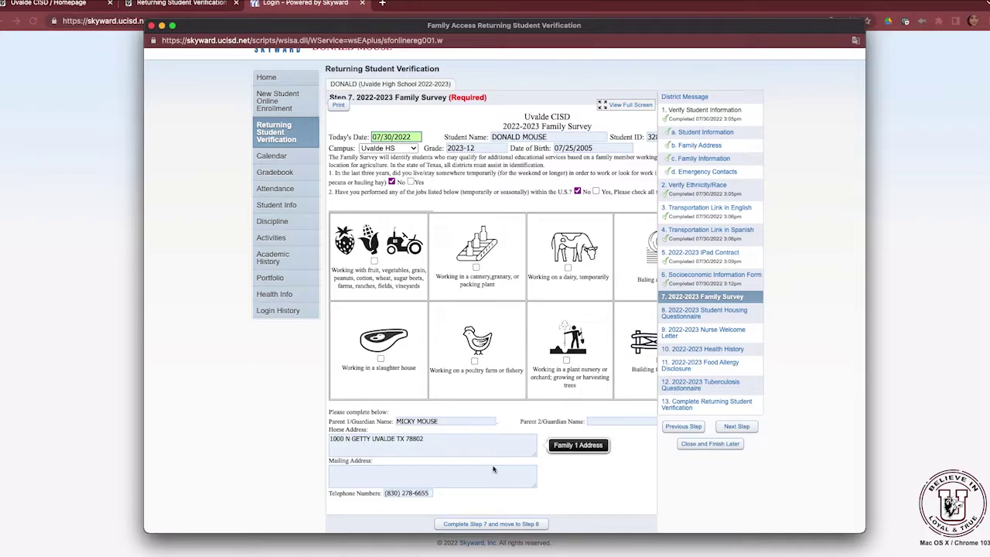
left_click(465, 526)
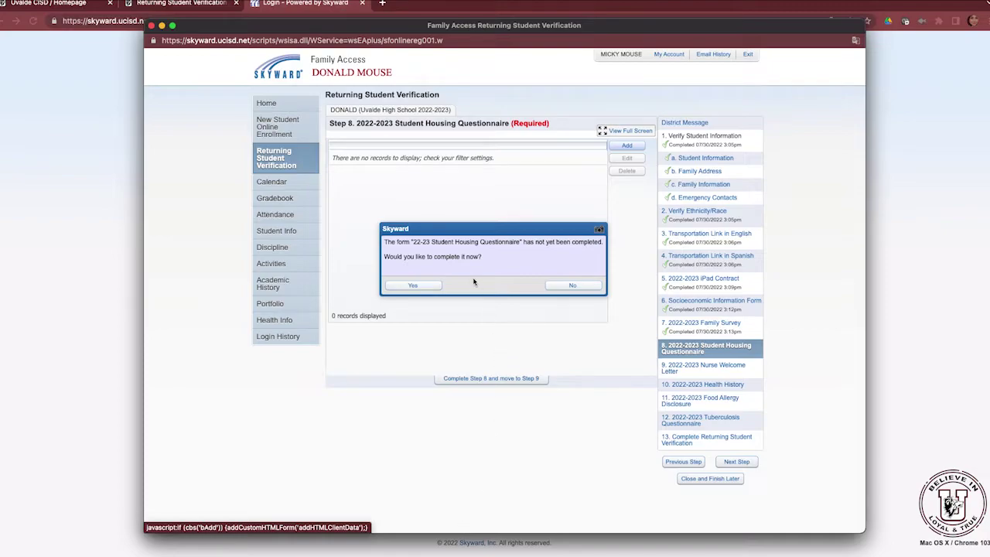
left_click(428, 286)
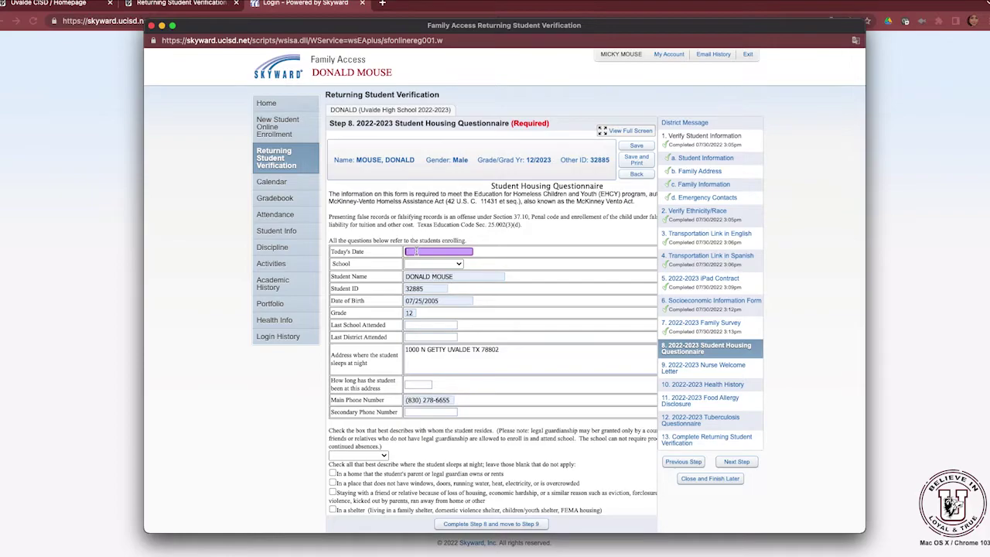
Step: Enter date 07302022, school Uvalde HS, and housing details UHS, UCISD and 5
type("07/302022")
left_click(458, 265)
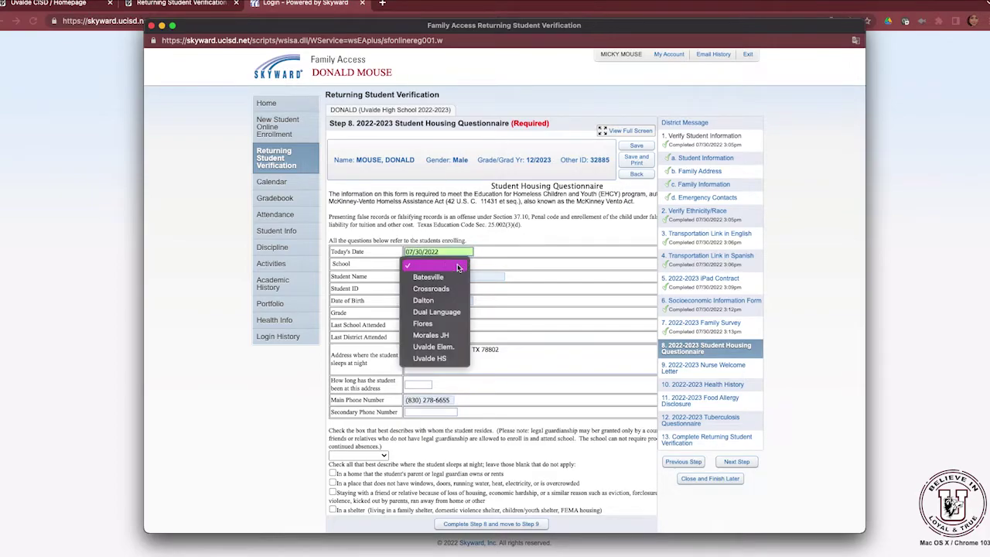
left_click(440, 358)
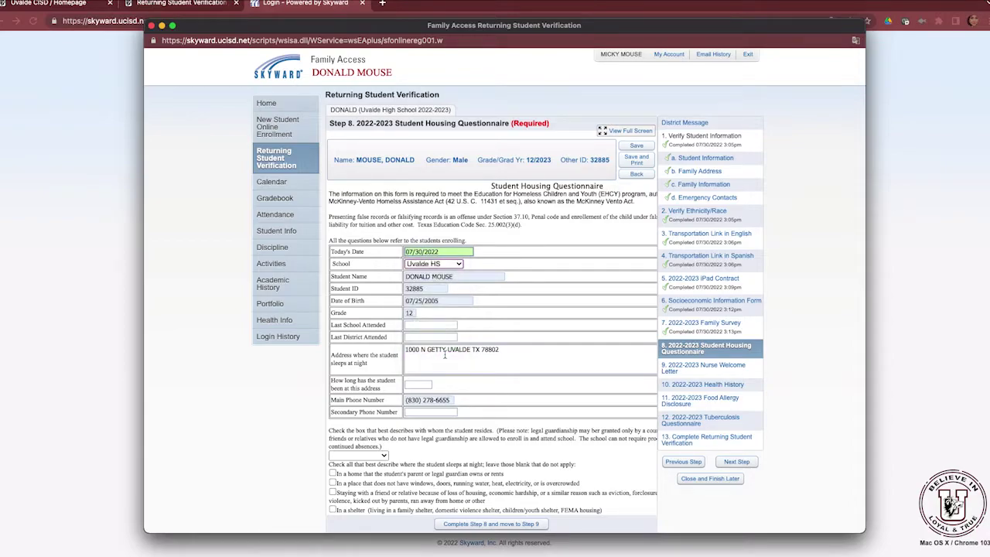
scroll(445, 356, "down", 5)
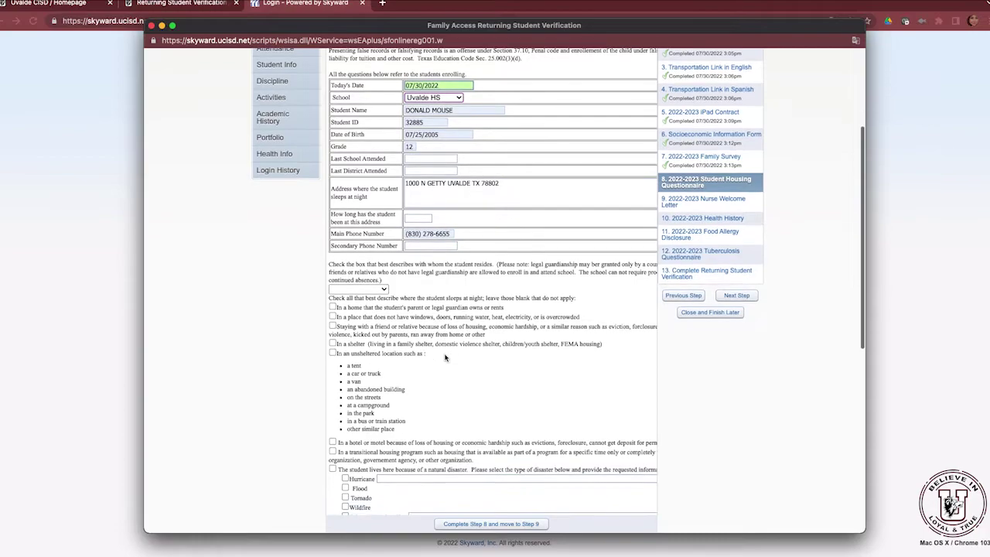
type("UHS")
key("Tab")
type("UCISD")
key("Tab")
type("5")
key("Tab")
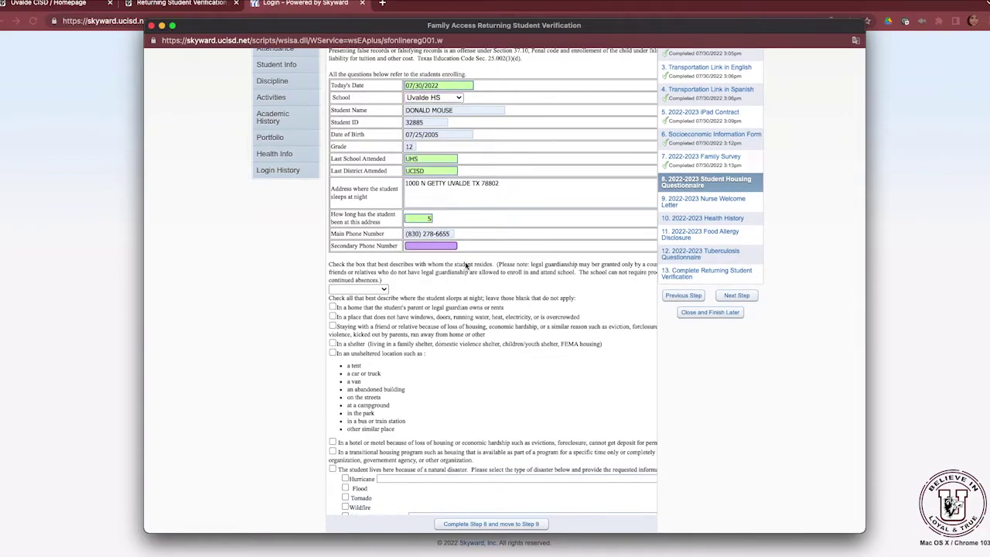
Step: Certify the housing information is accurate and attempt to complete Step 8
scroll(466, 266, "down", 3)
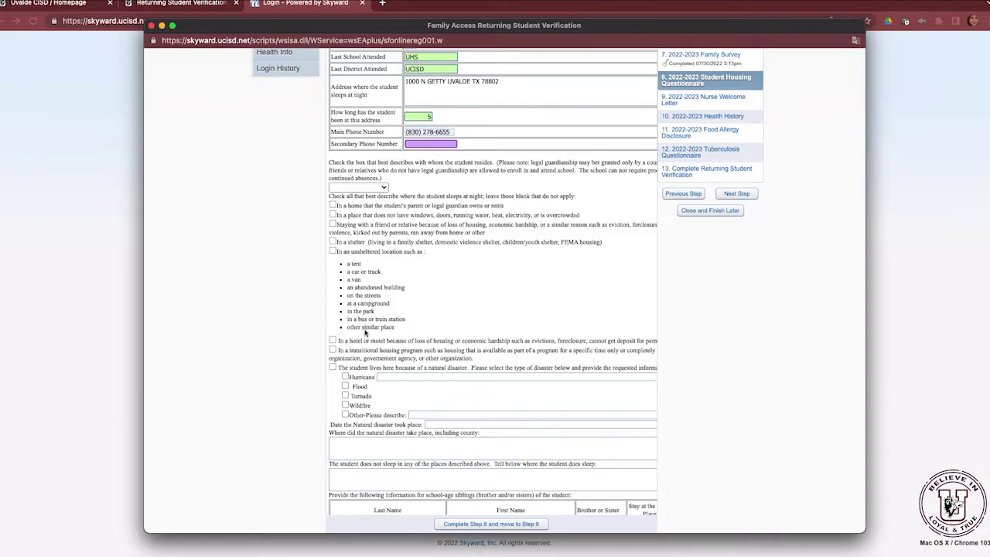
scroll(365, 333, "down", 5)
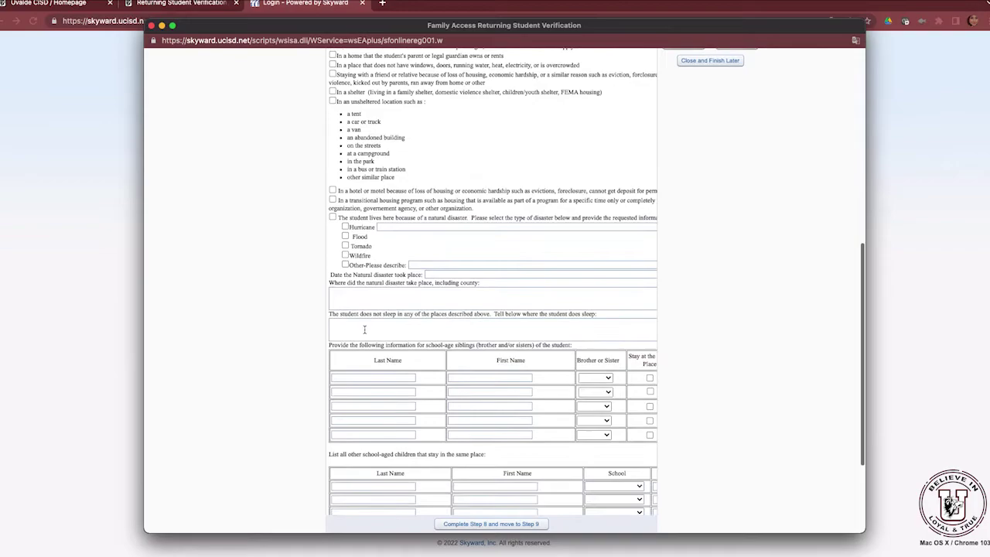
scroll(364, 329, "down", 4)
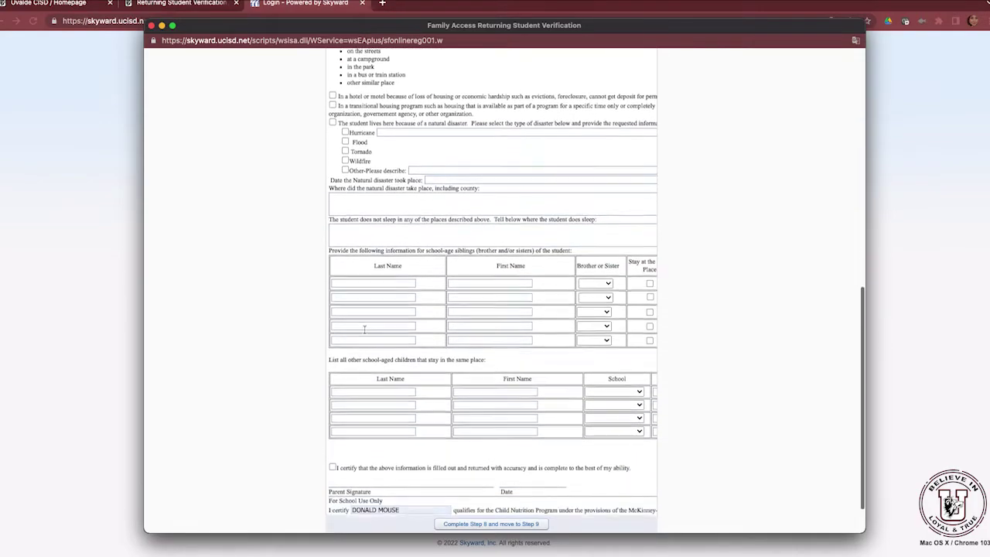
scroll(366, 332, "down", 1)
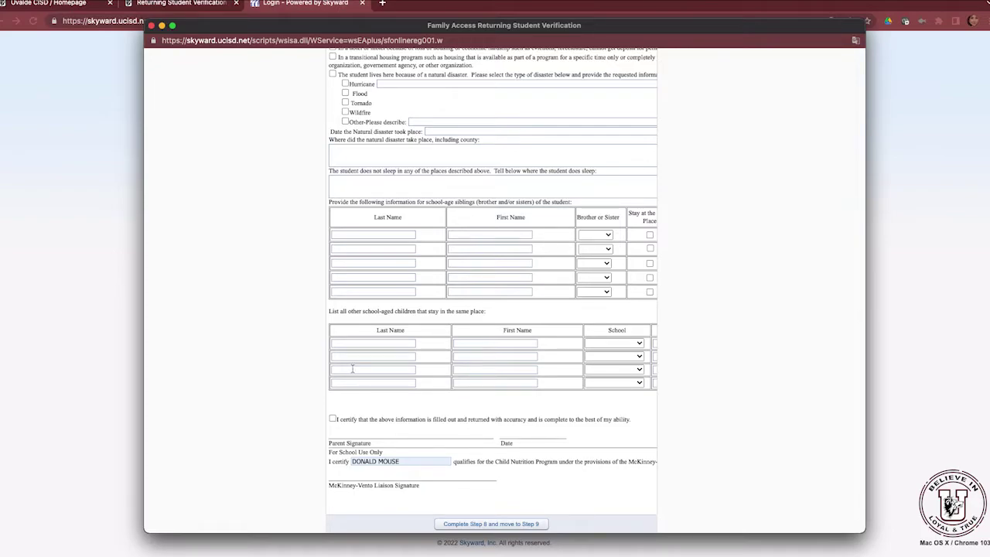
left_click(332, 420)
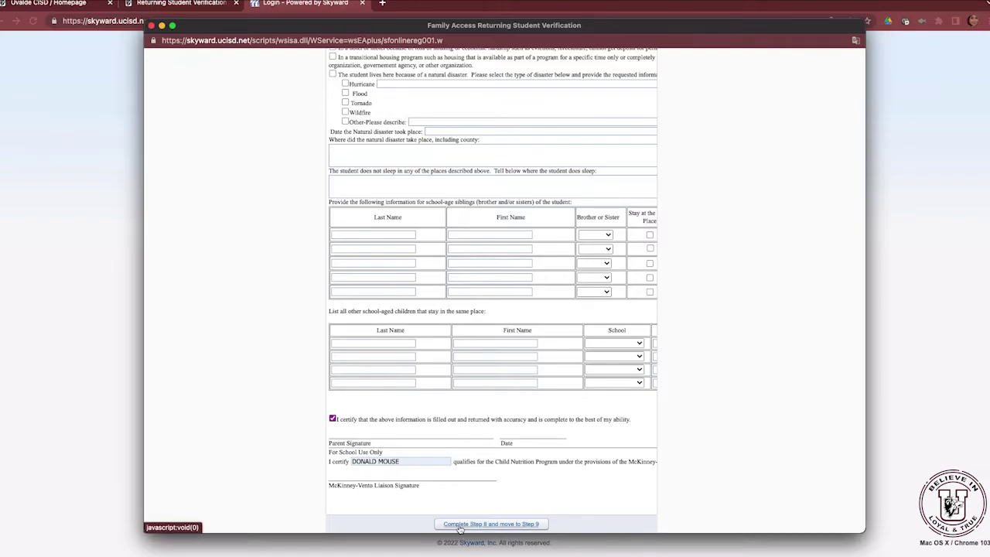
left_click(460, 525)
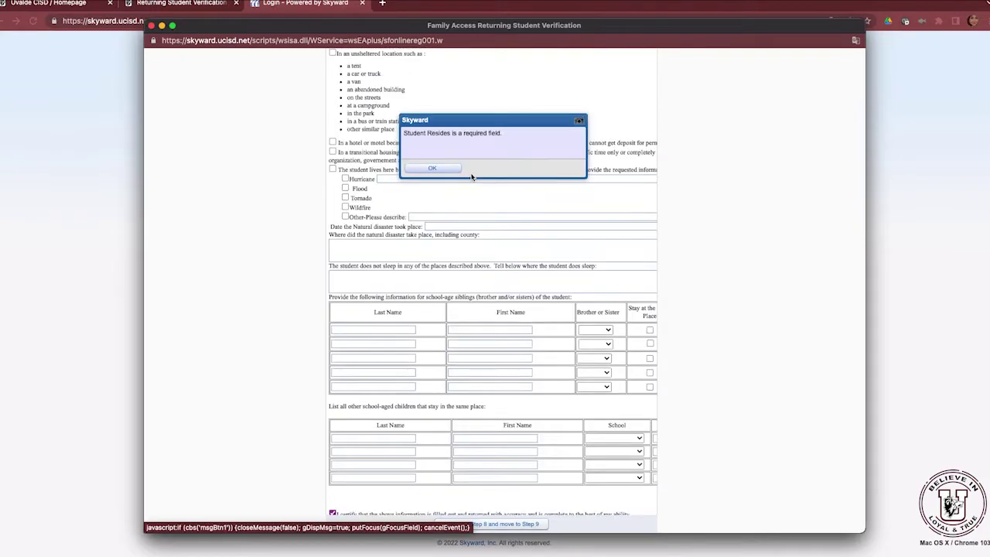
Step: Dismiss the required-field alert, set Student Resides to Parent(s), and complete Step 8
scroll(472, 177, "down", 1)
scroll(472, 177, "up", 3)
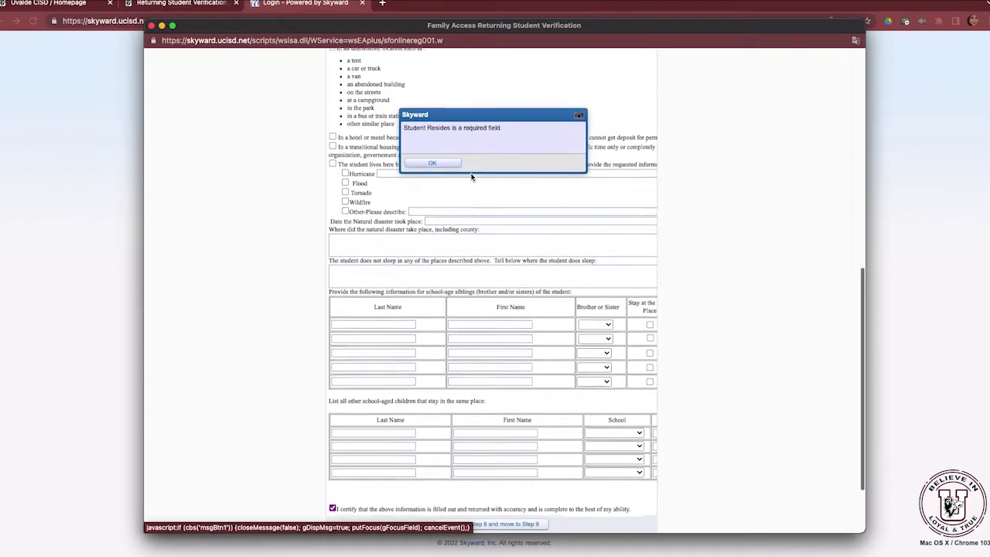
scroll(472, 177, "up", 4)
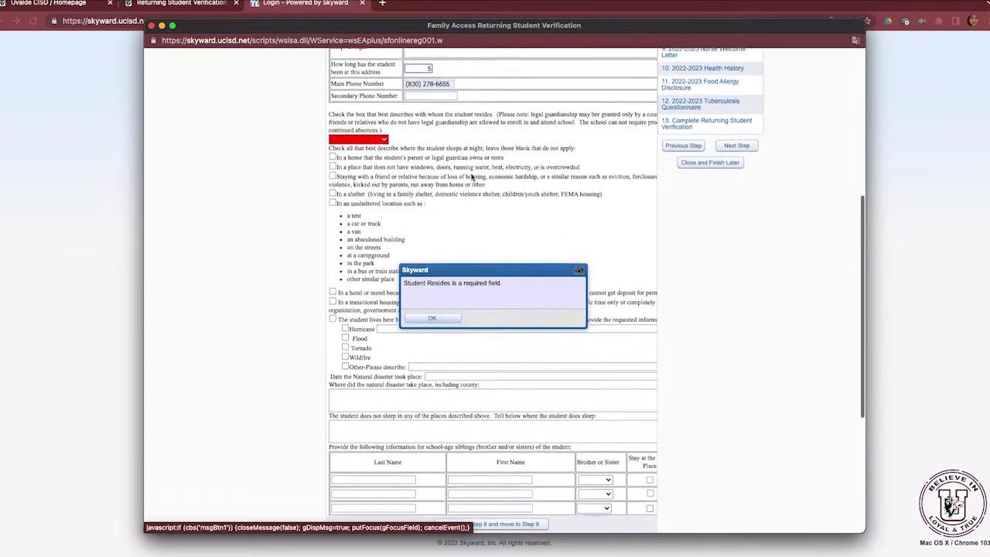
scroll(472, 177, "up", 1)
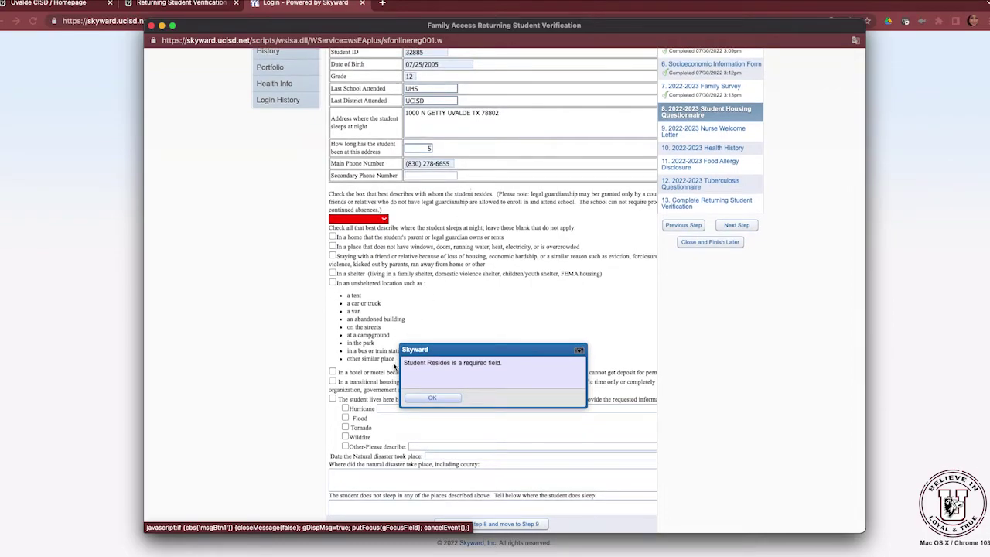
left_click(432, 399)
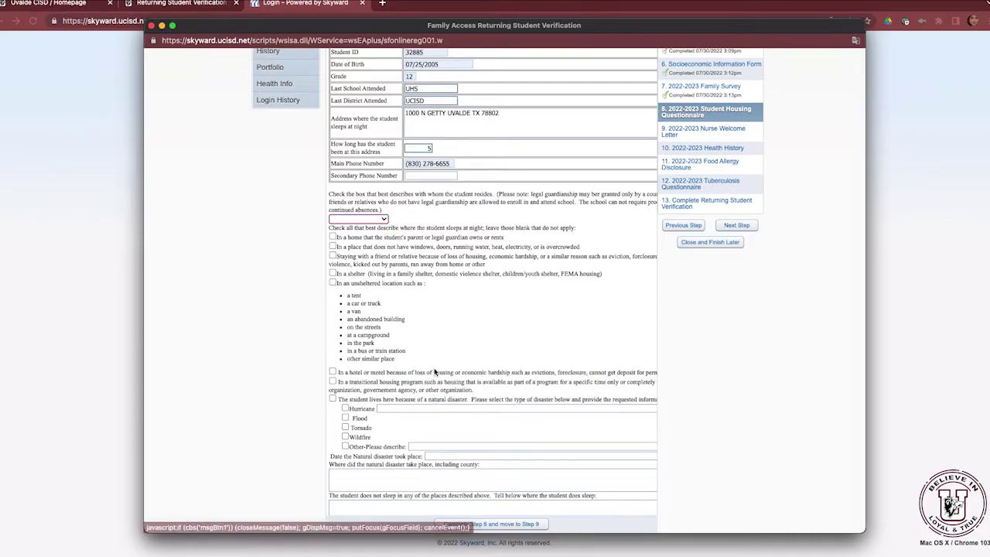
left_click(385, 220)
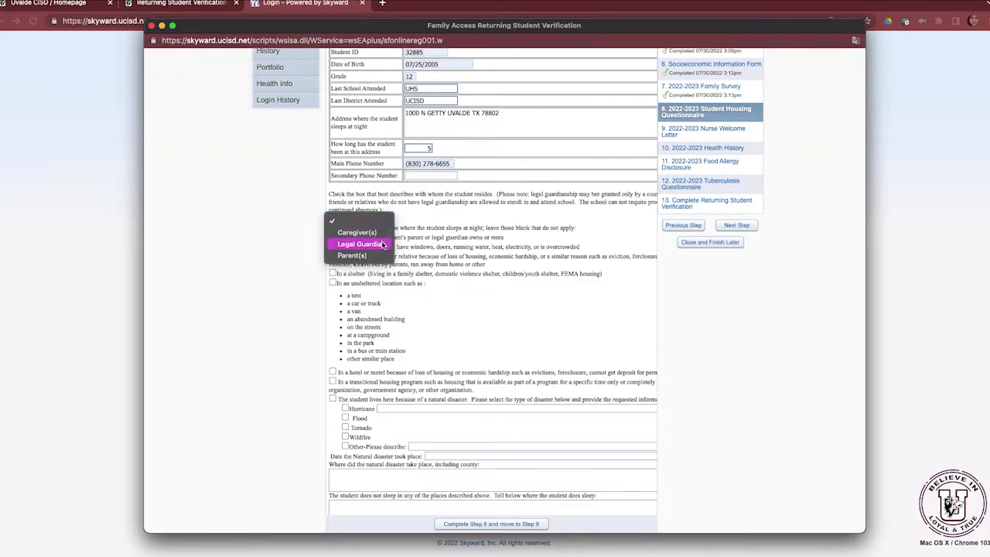
left_click(369, 255)
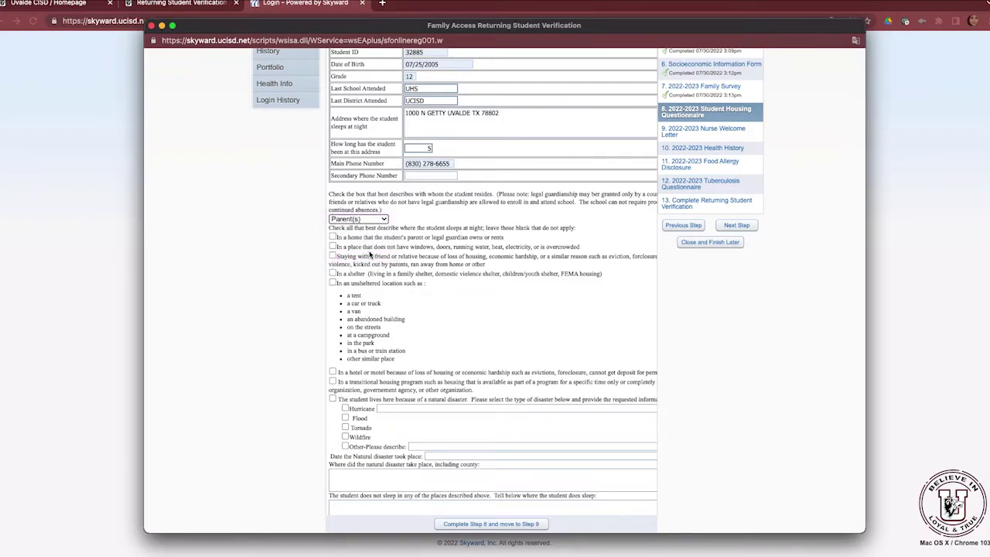
scroll(370, 255, "down", 4)
scroll(370, 255, "down", 4)
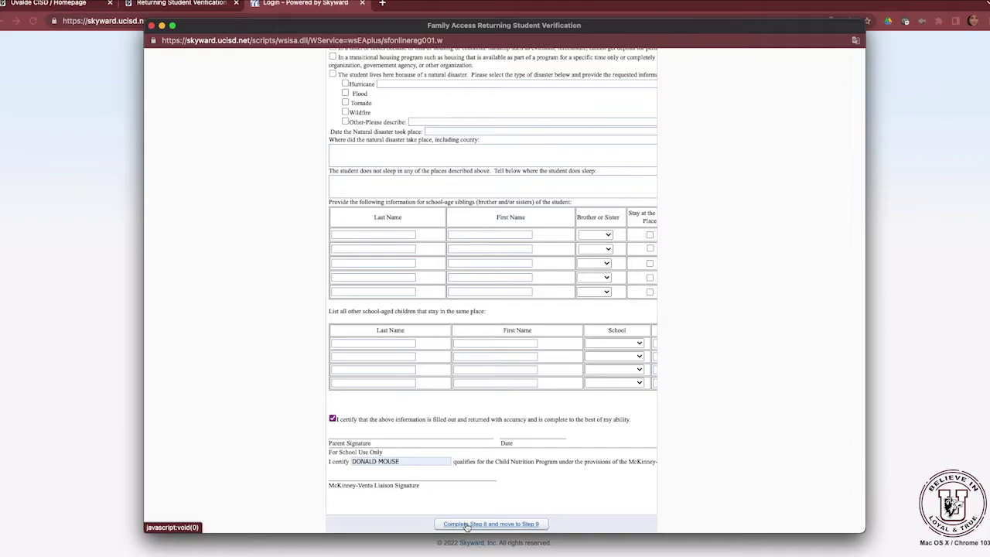
left_click(467, 525)
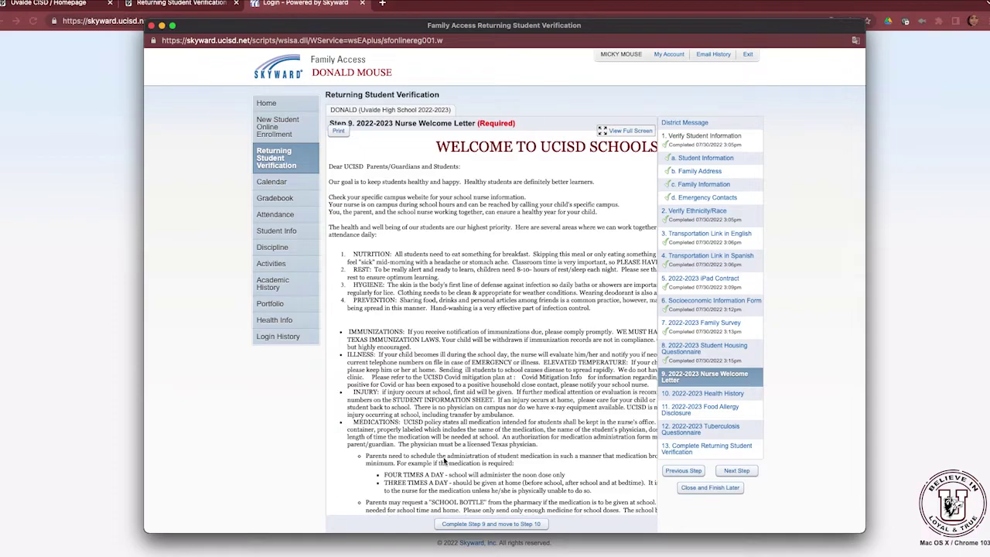
Step: Acknowledge reading the Nurse Welcome Letter policies and complete Step 9
scroll(460, 428, "down", 3)
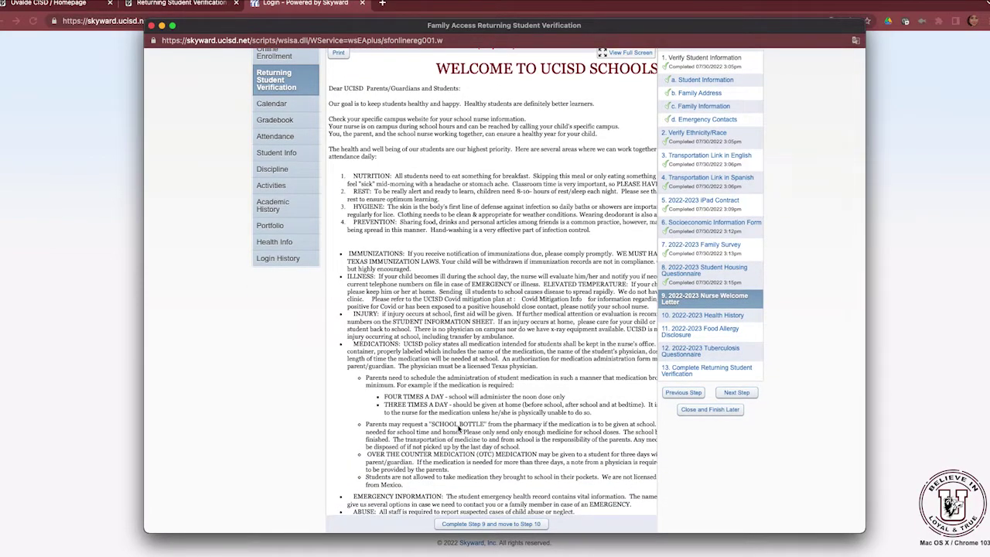
scroll(459, 428, "down", 9)
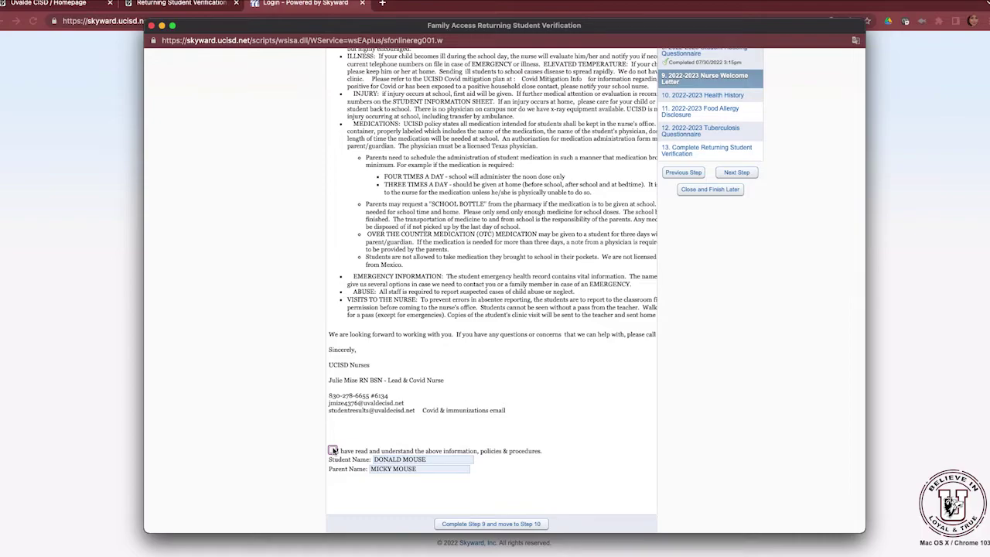
left_click(334, 451)
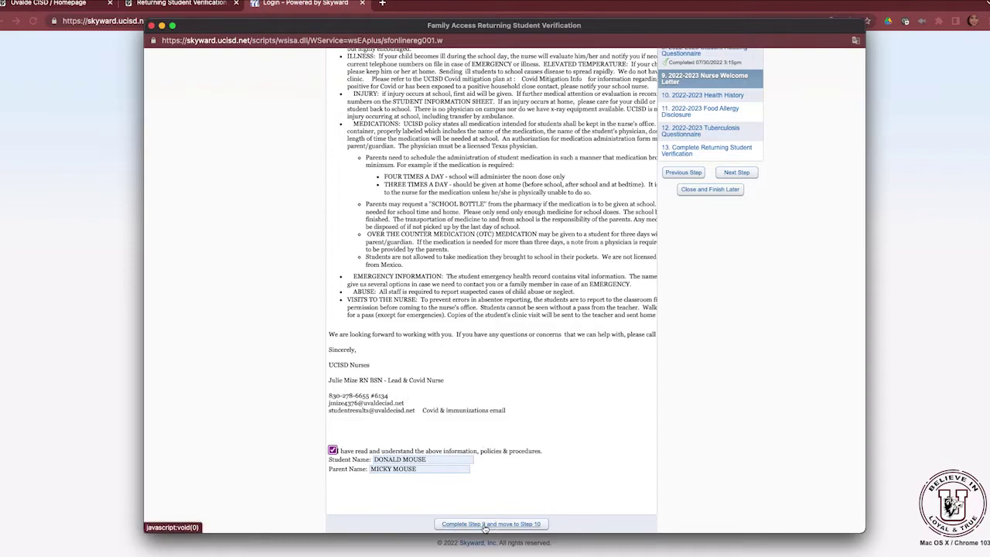
left_click(485, 525)
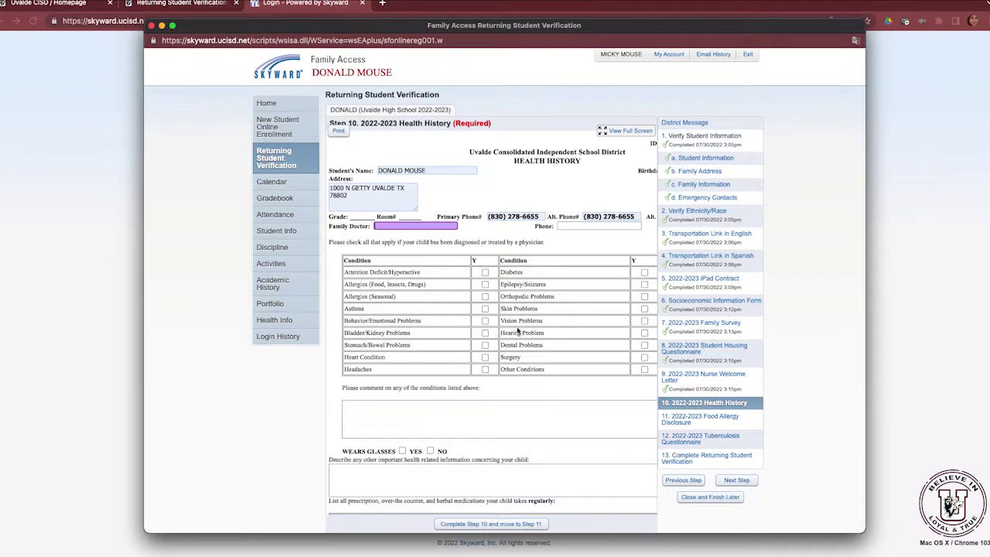
Step: Mark Wears Glasses as NO on the Health History and complete Step 10
scroll(519, 331, "down", 5)
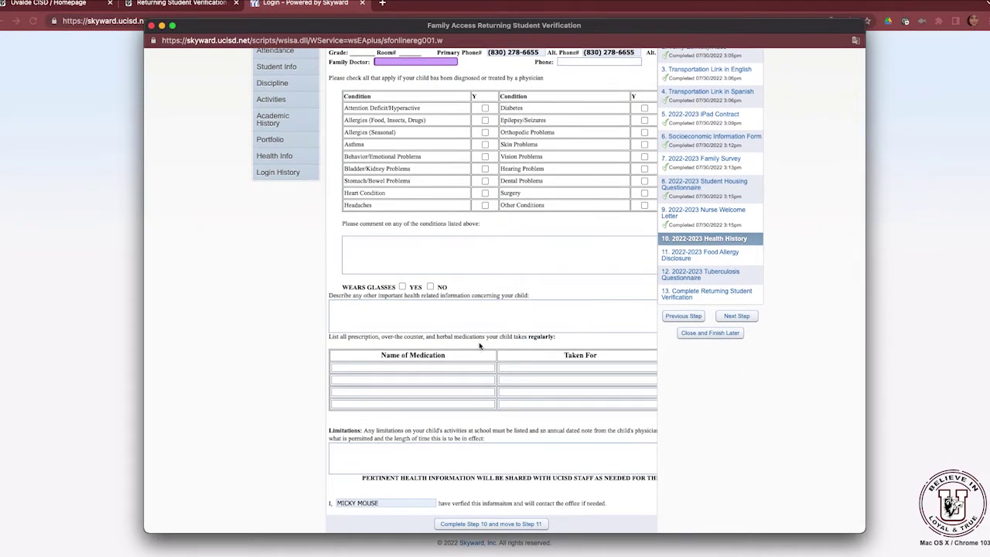
left_click(390, 256)
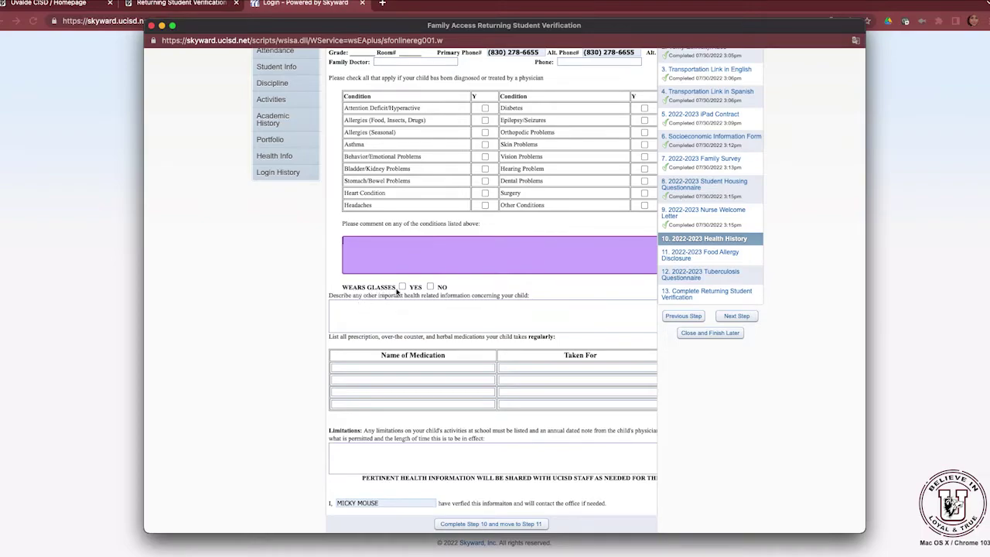
left_click(430, 287)
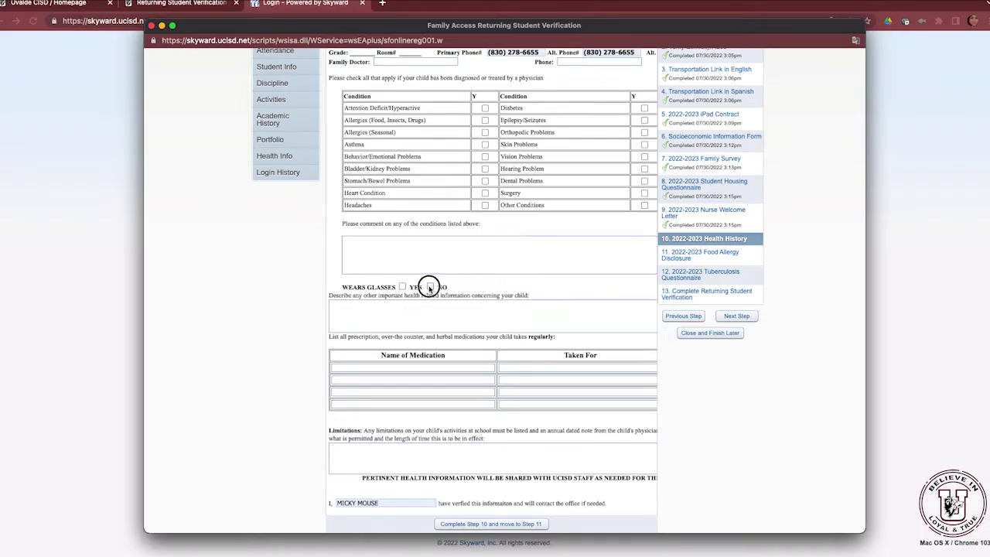
scroll(430, 318, "down", 1)
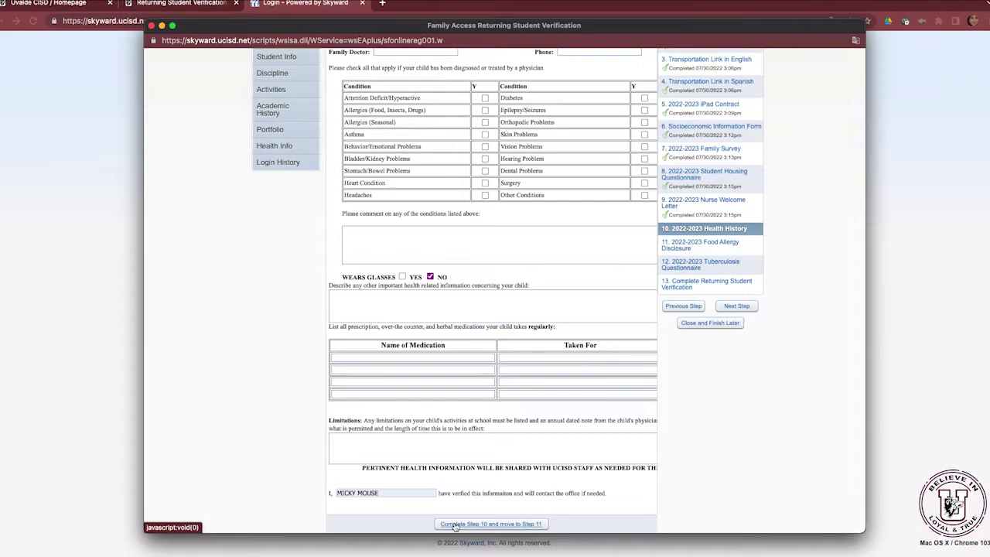
left_click(456, 524)
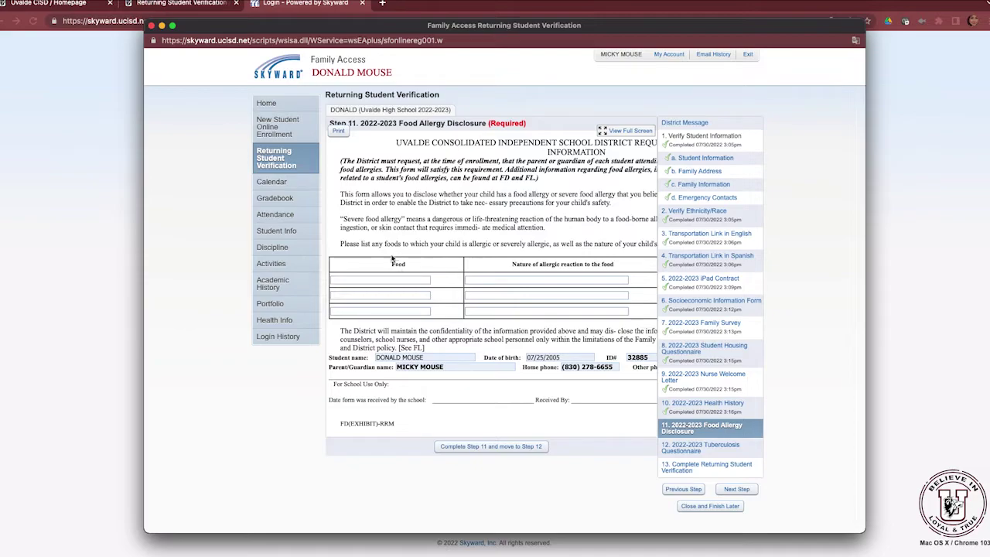
Step: Complete the Food Allergy Disclosure with no foods listed
left_click(470, 447)
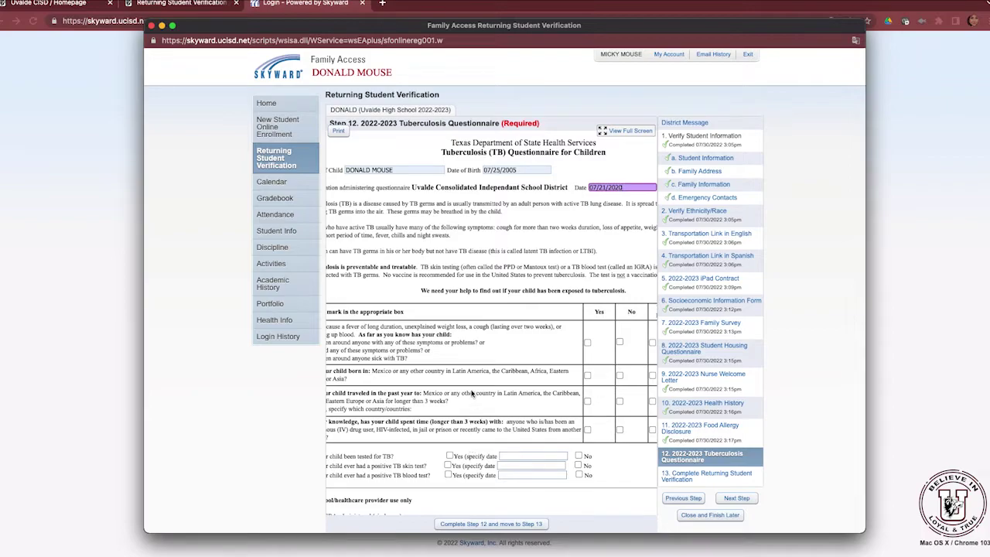
Step: Review the Tuberculosis Questionnaire to the bottom and complete Step 12
scroll(472, 393, "down", 3)
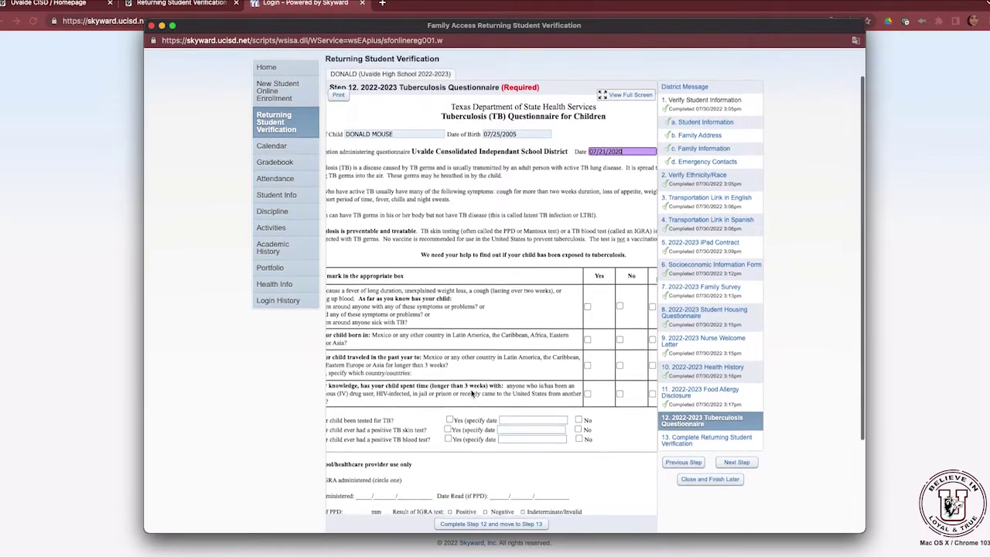
scroll(472, 393, "down", 1)
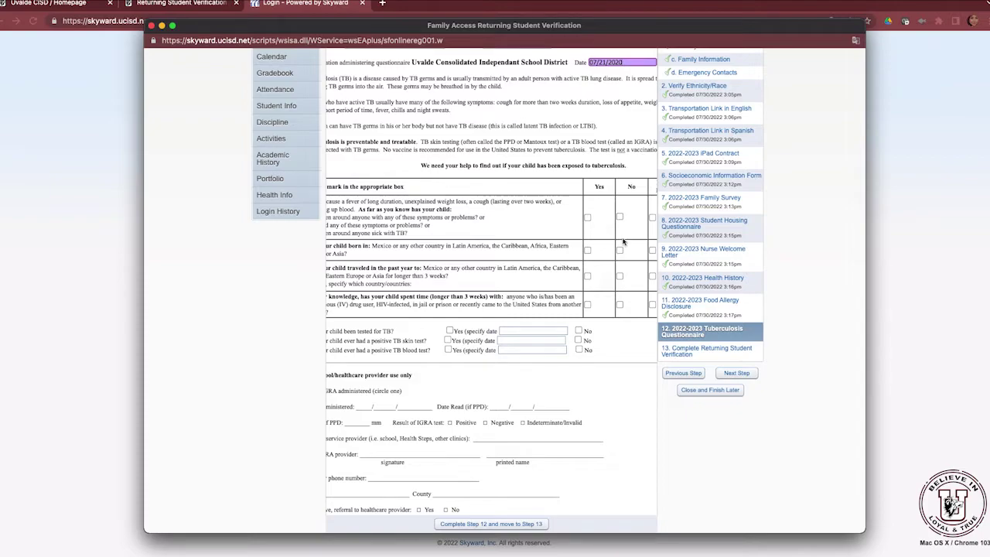
scroll(580, 338, "down", 1)
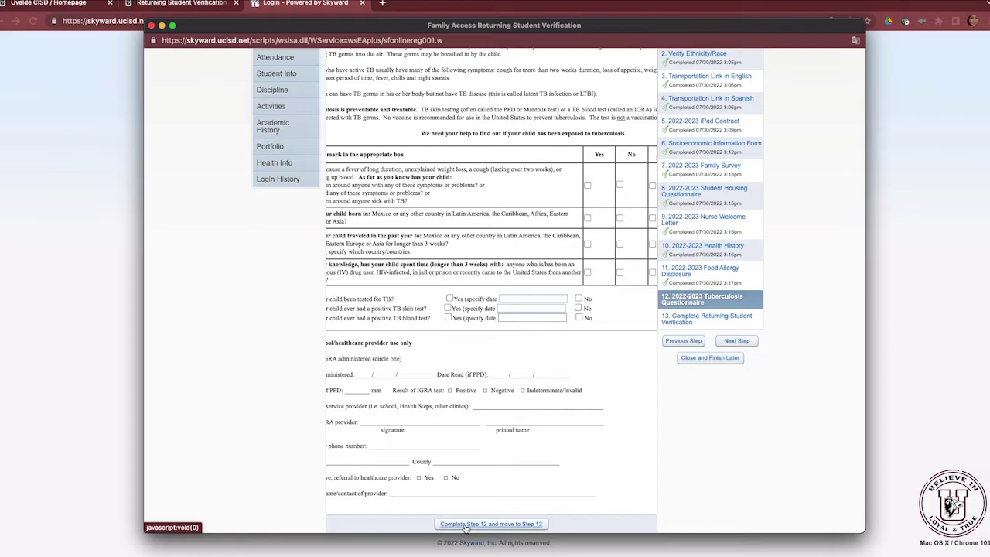
left_click(465, 524)
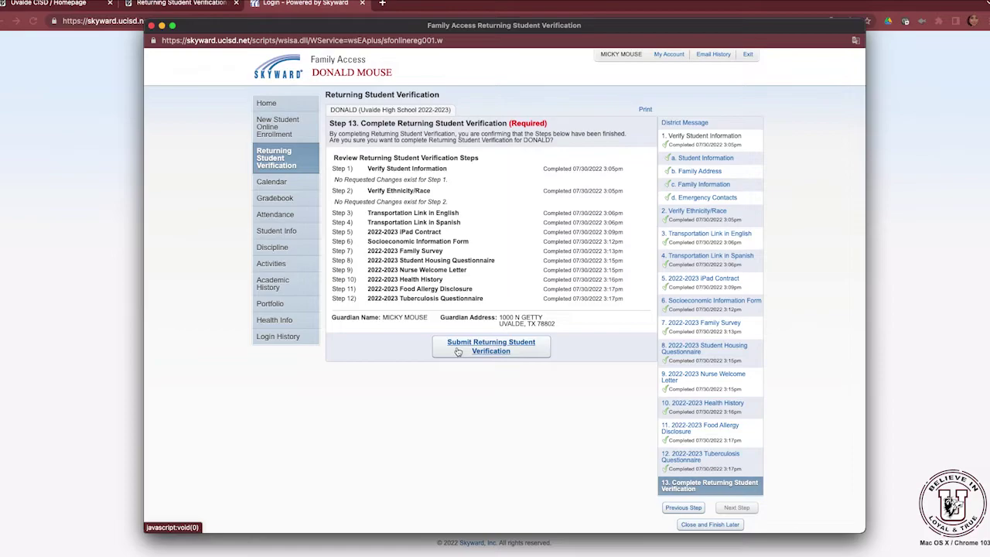
Step: Submit the completed Returning Student Verification to the district, then exit Family Access
left_click(477, 351)
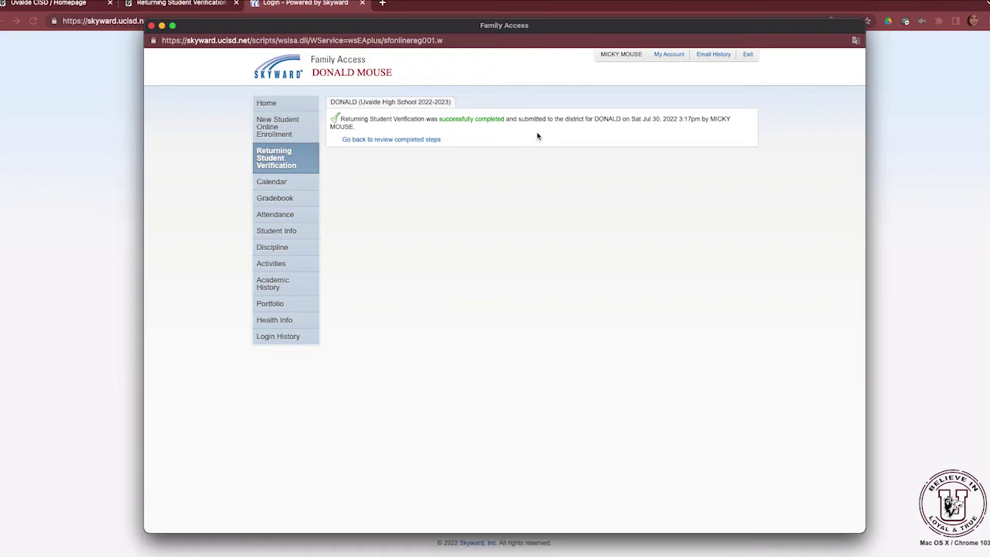
left_click(748, 56)
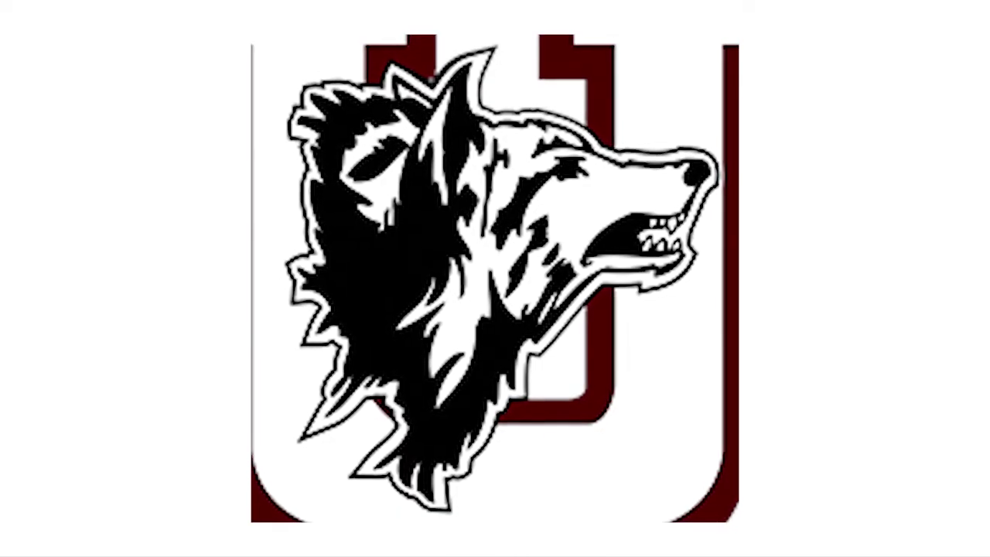